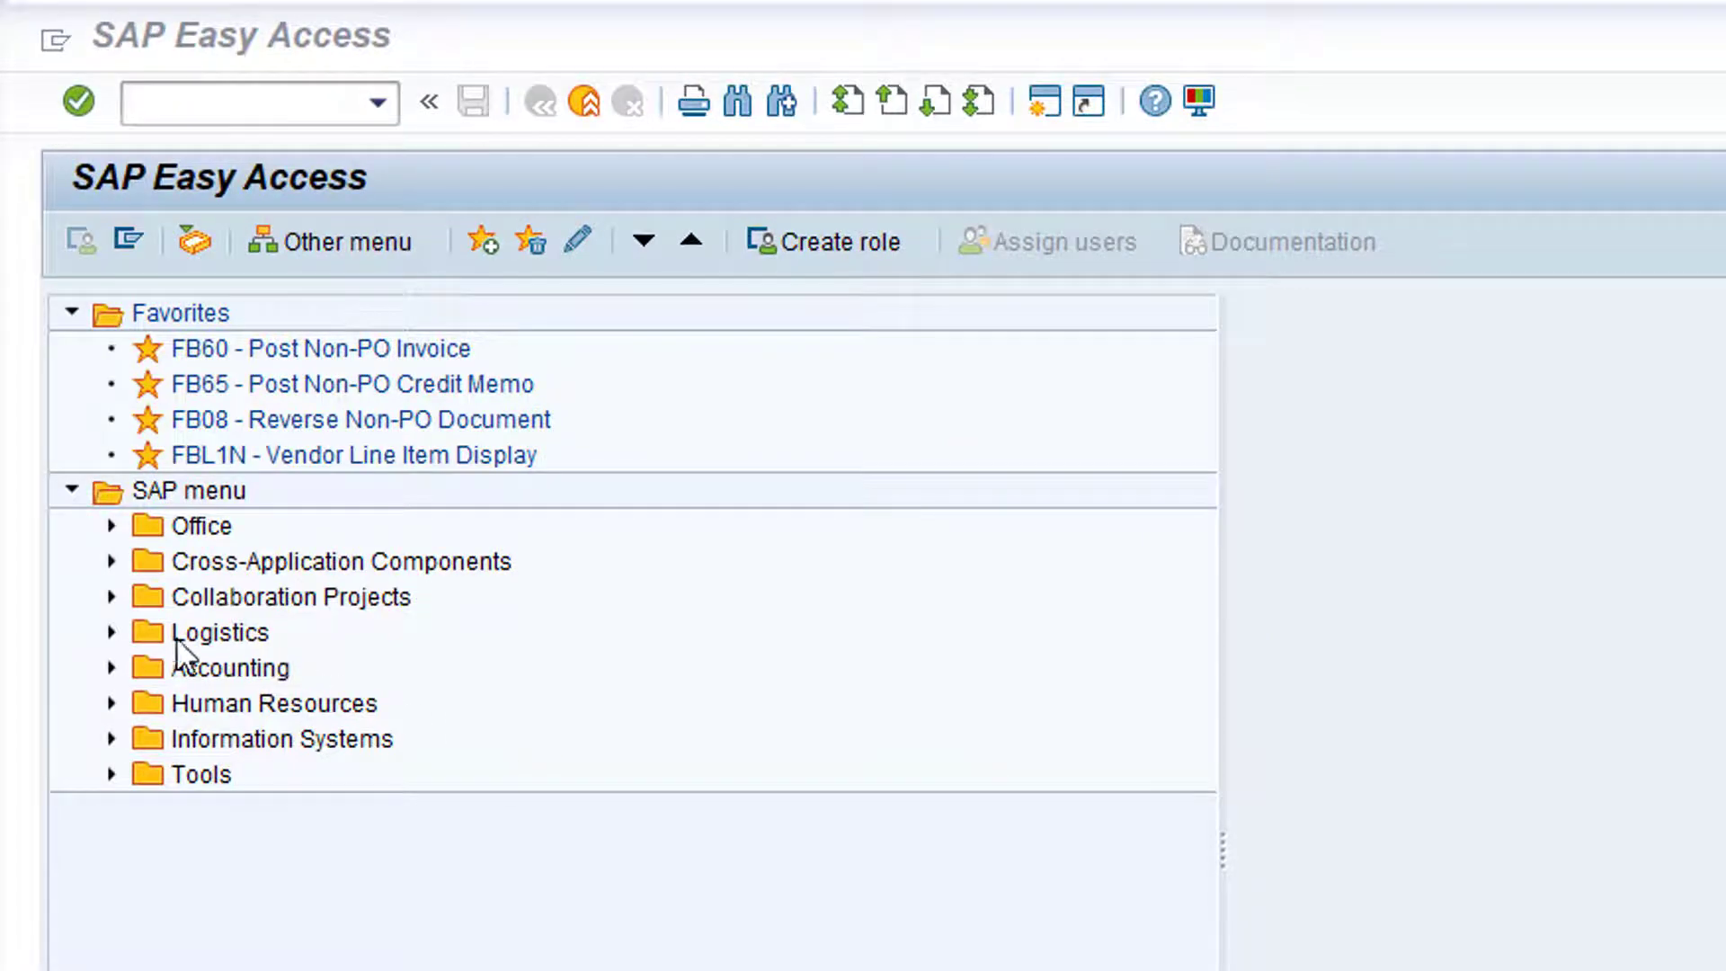
# Open the ME53N display transaction for purchase requisitions under Logistics, Materials Management, Purchasing
pyautogui.click(111, 631)
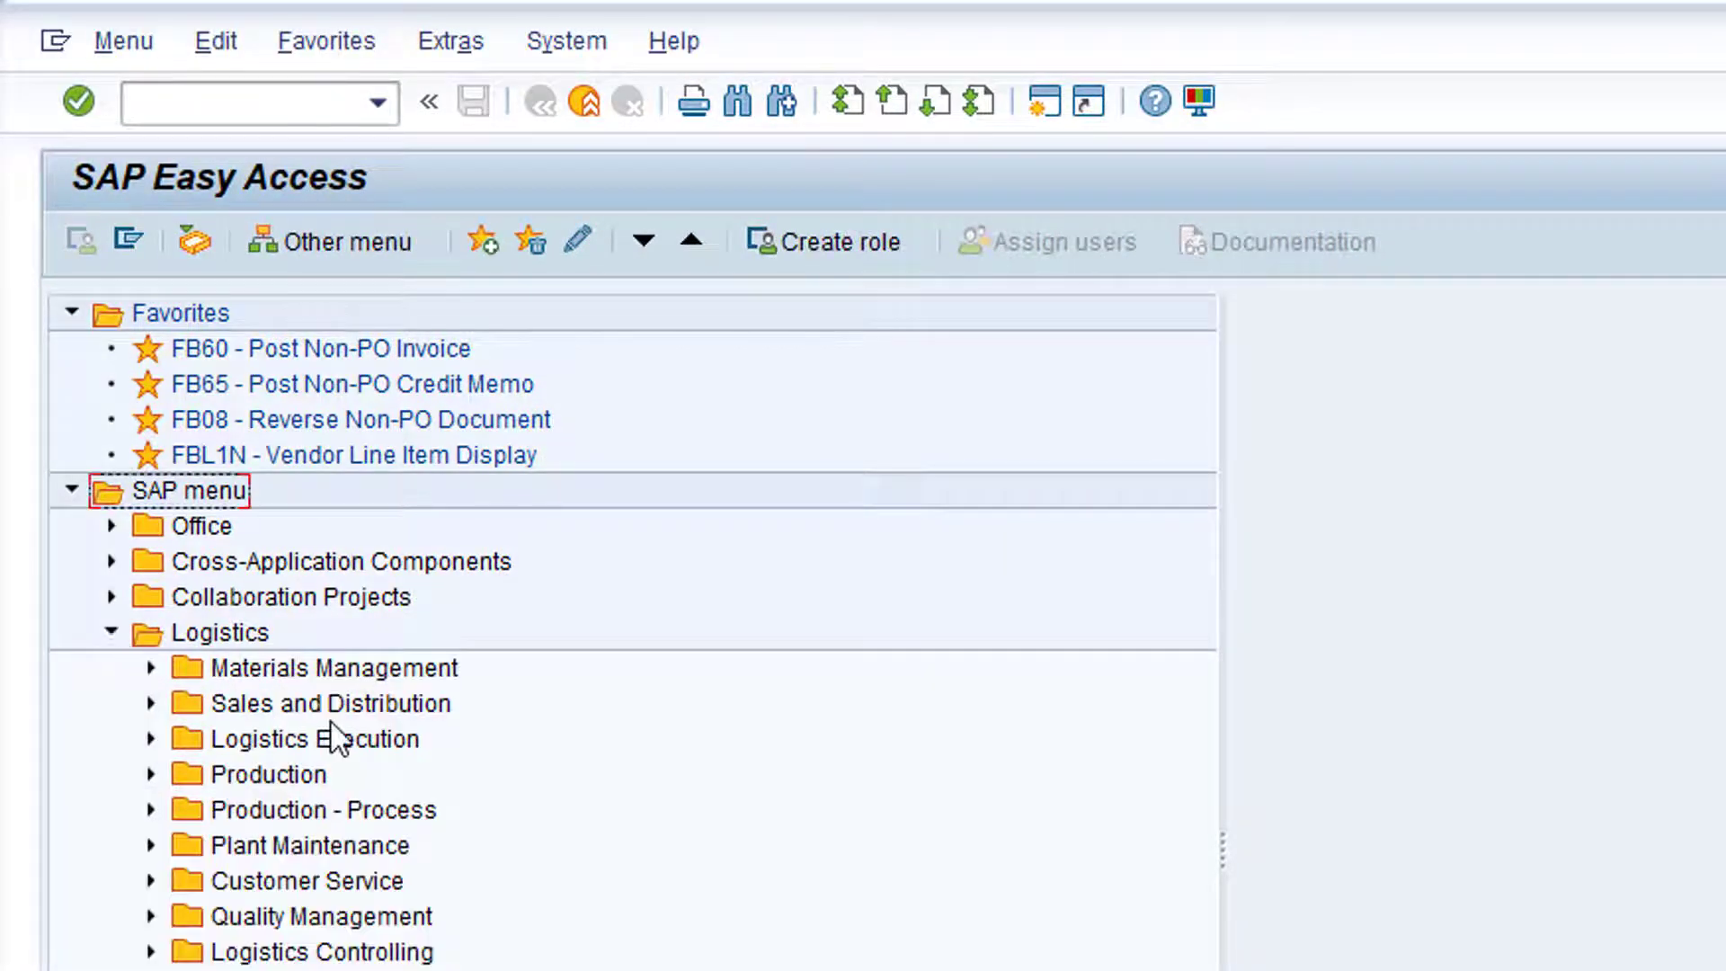
pyautogui.click(150, 668)
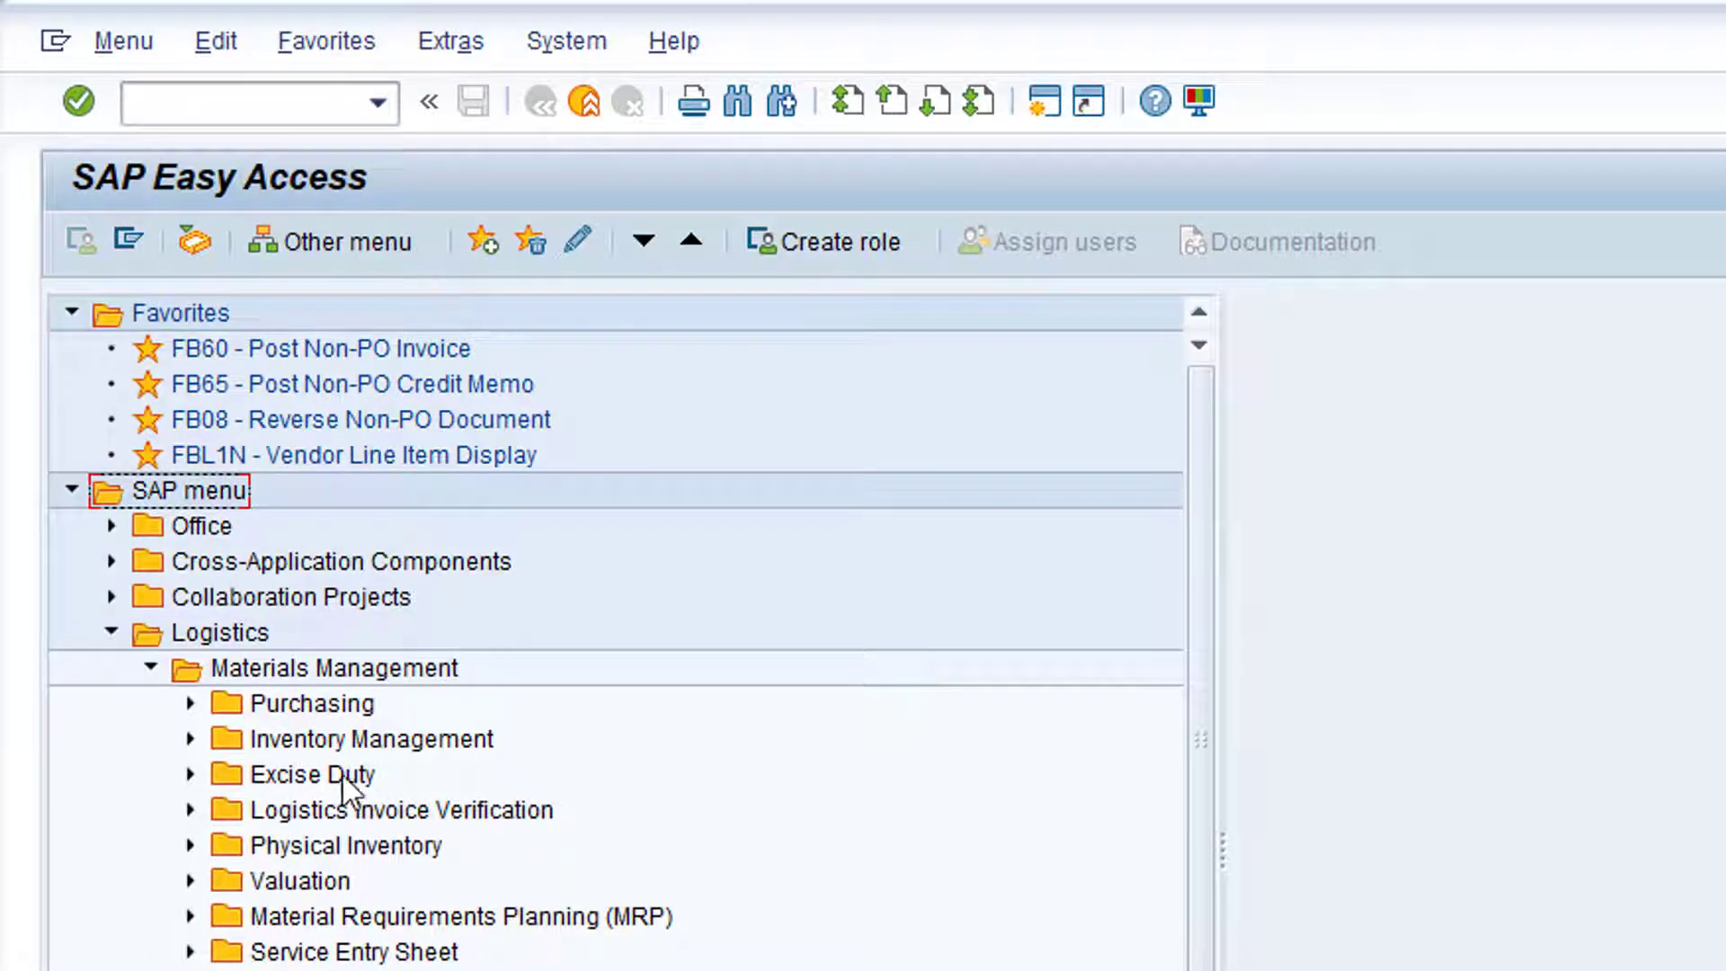
pyautogui.click(189, 704)
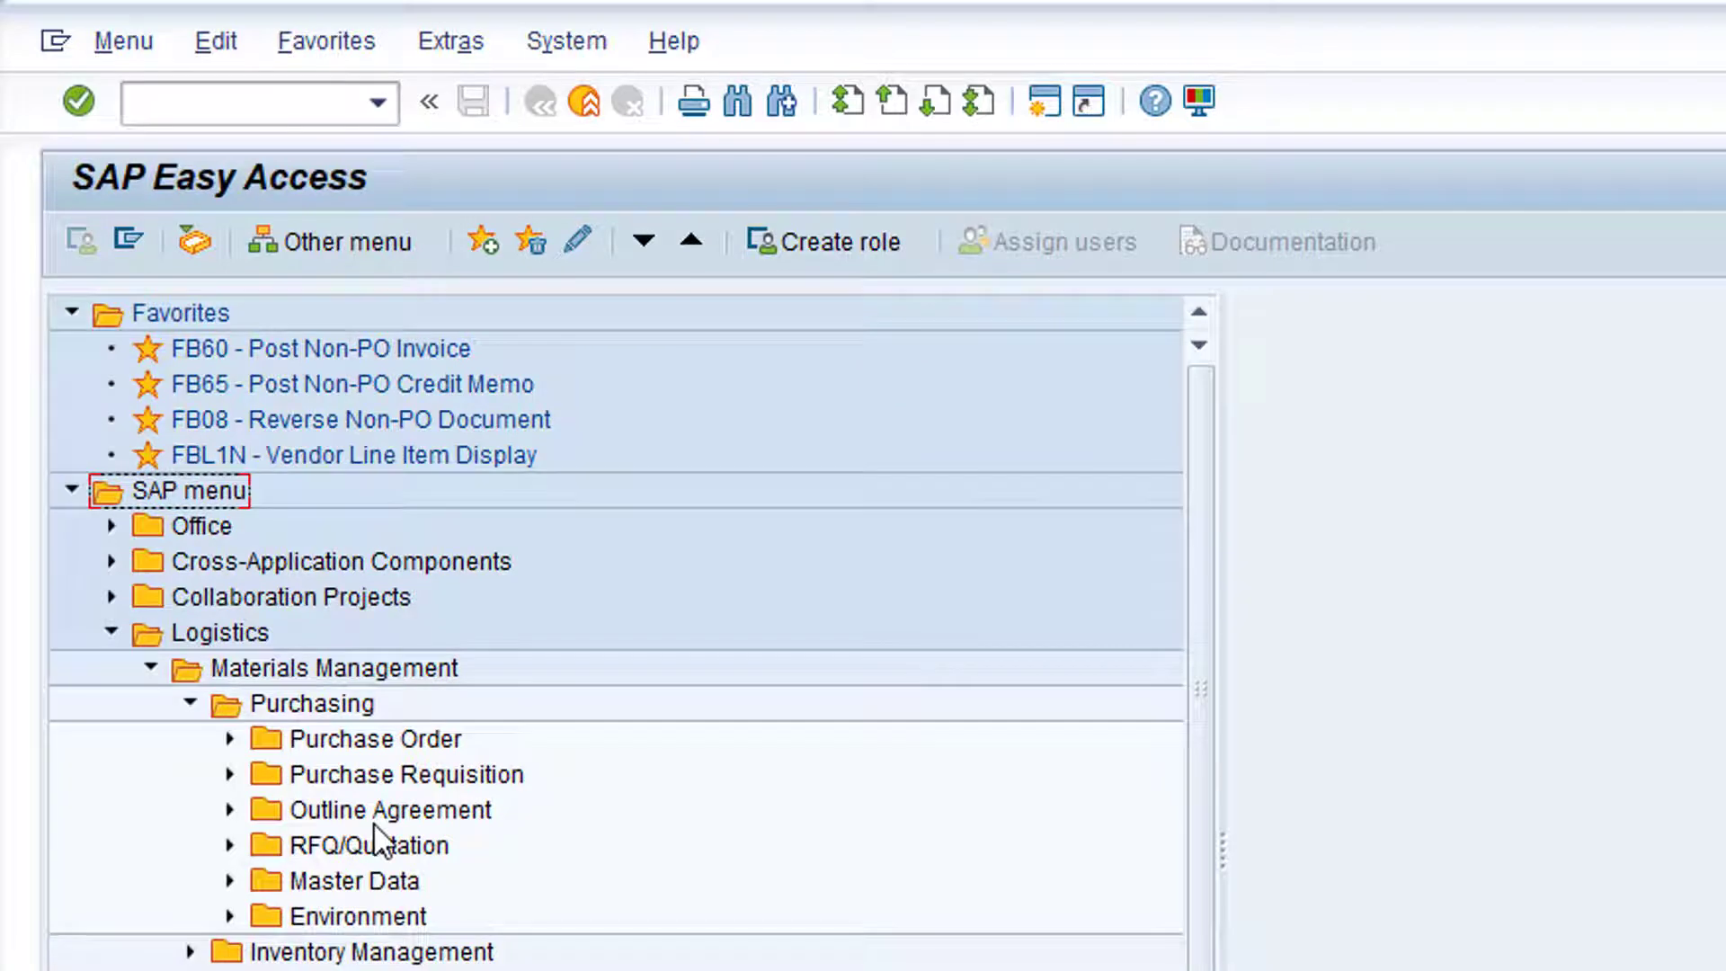
pyautogui.click(229, 772)
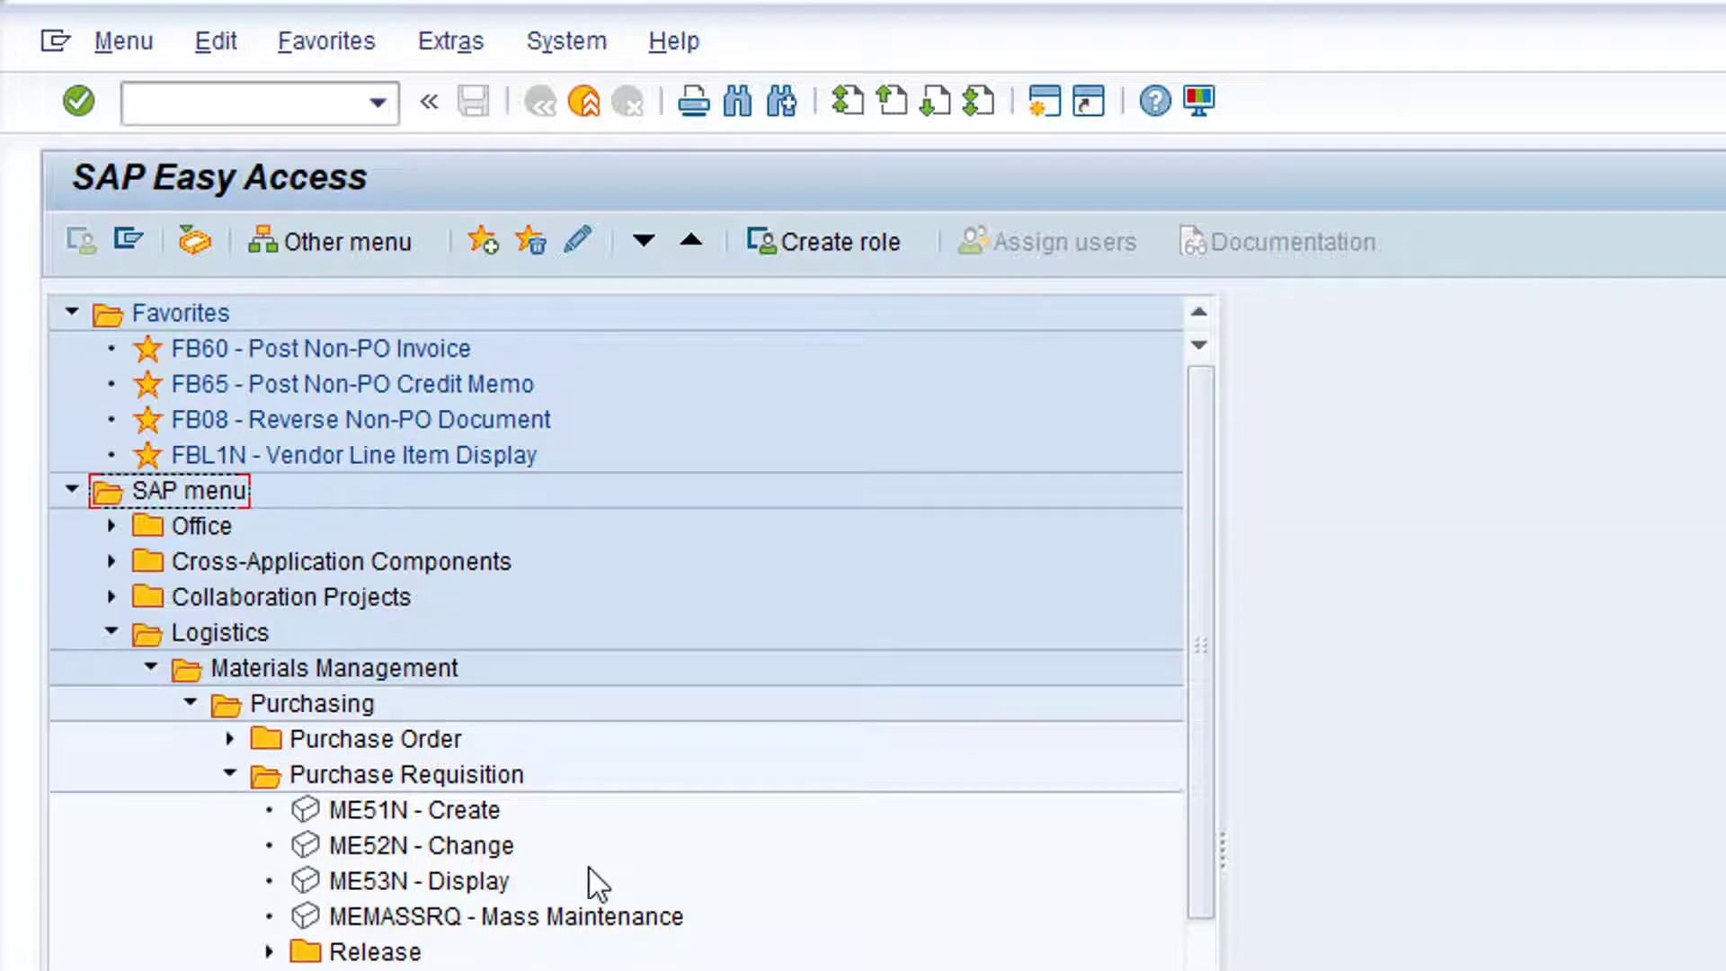
pyautogui.doubleClick(450, 886)
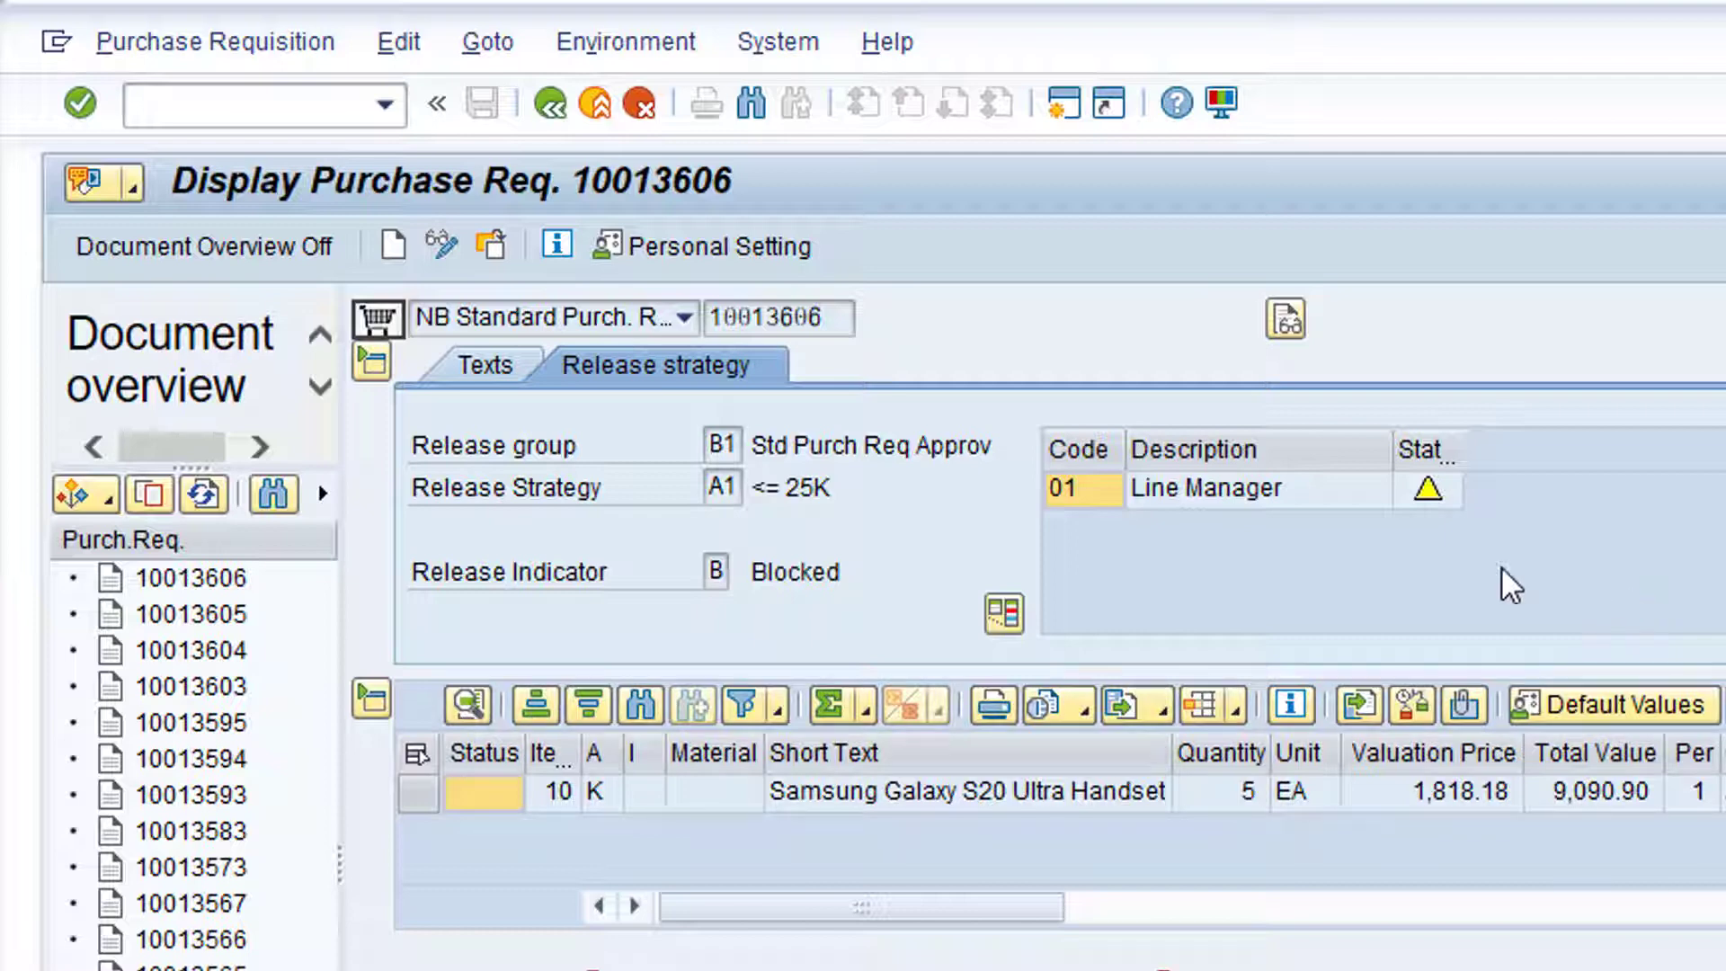
# Load purchase requisition 10013606 through the other-document selection, entering its number again
pyautogui.click(490, 243)
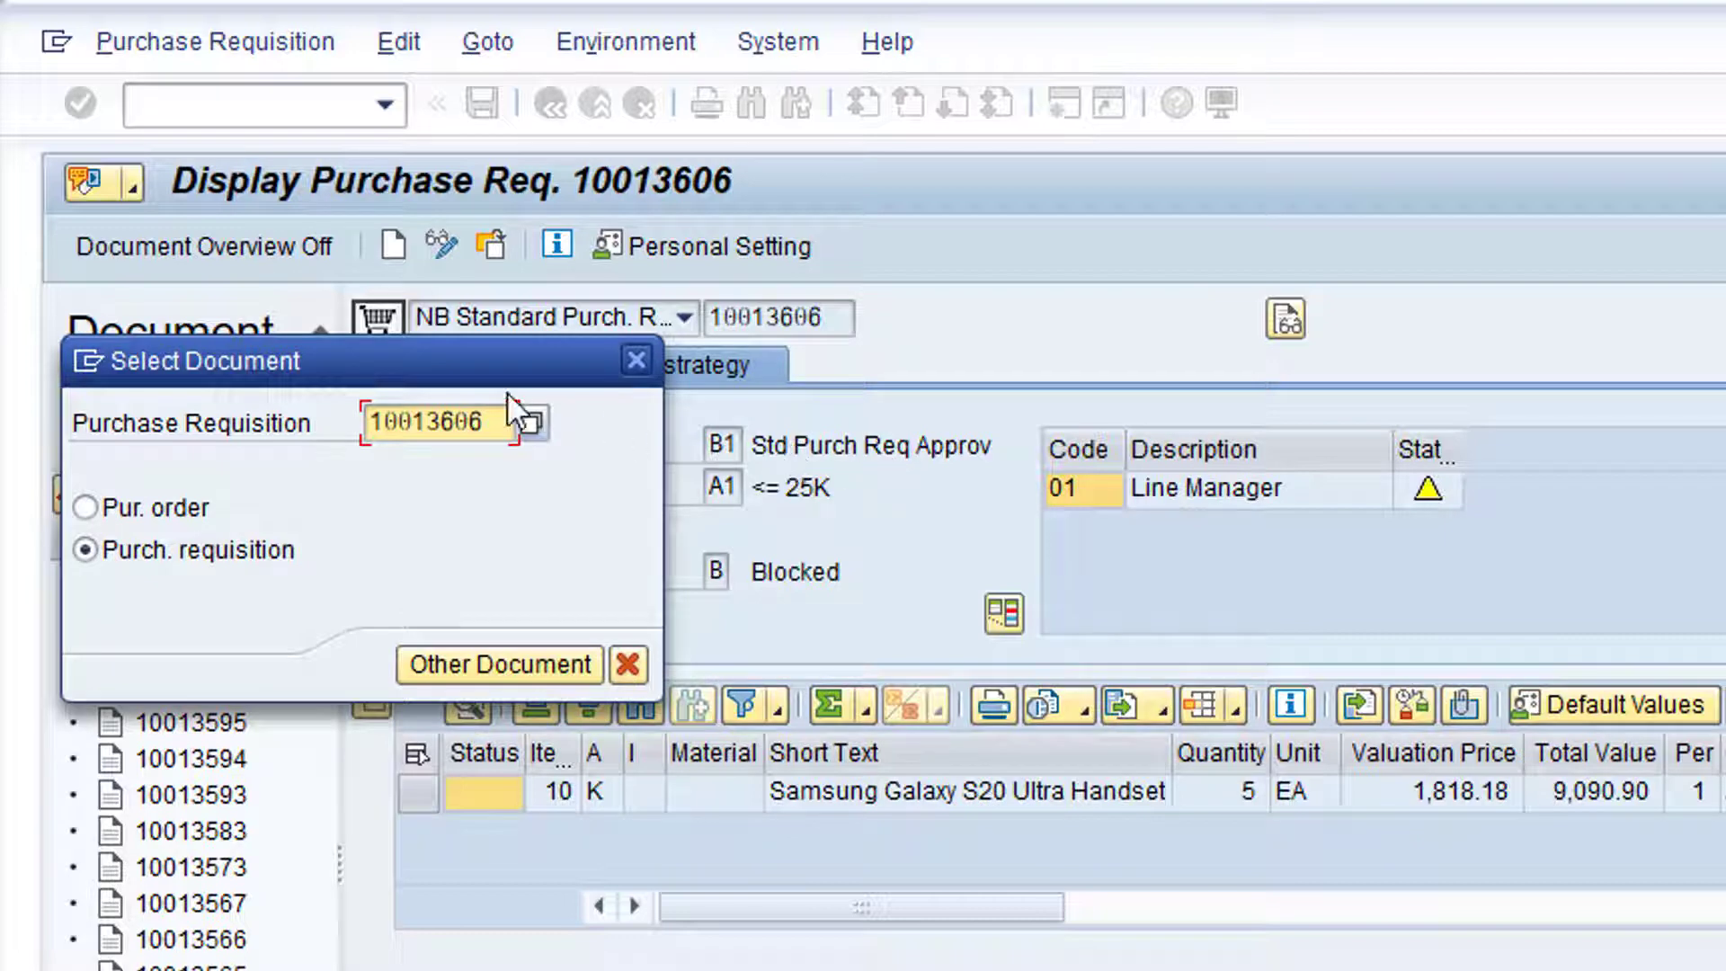
pyautogui.moveTo(505, 422); pyautogui.dragTo(240, 438)
pyautogui.hotkey('ctrl', 'c')
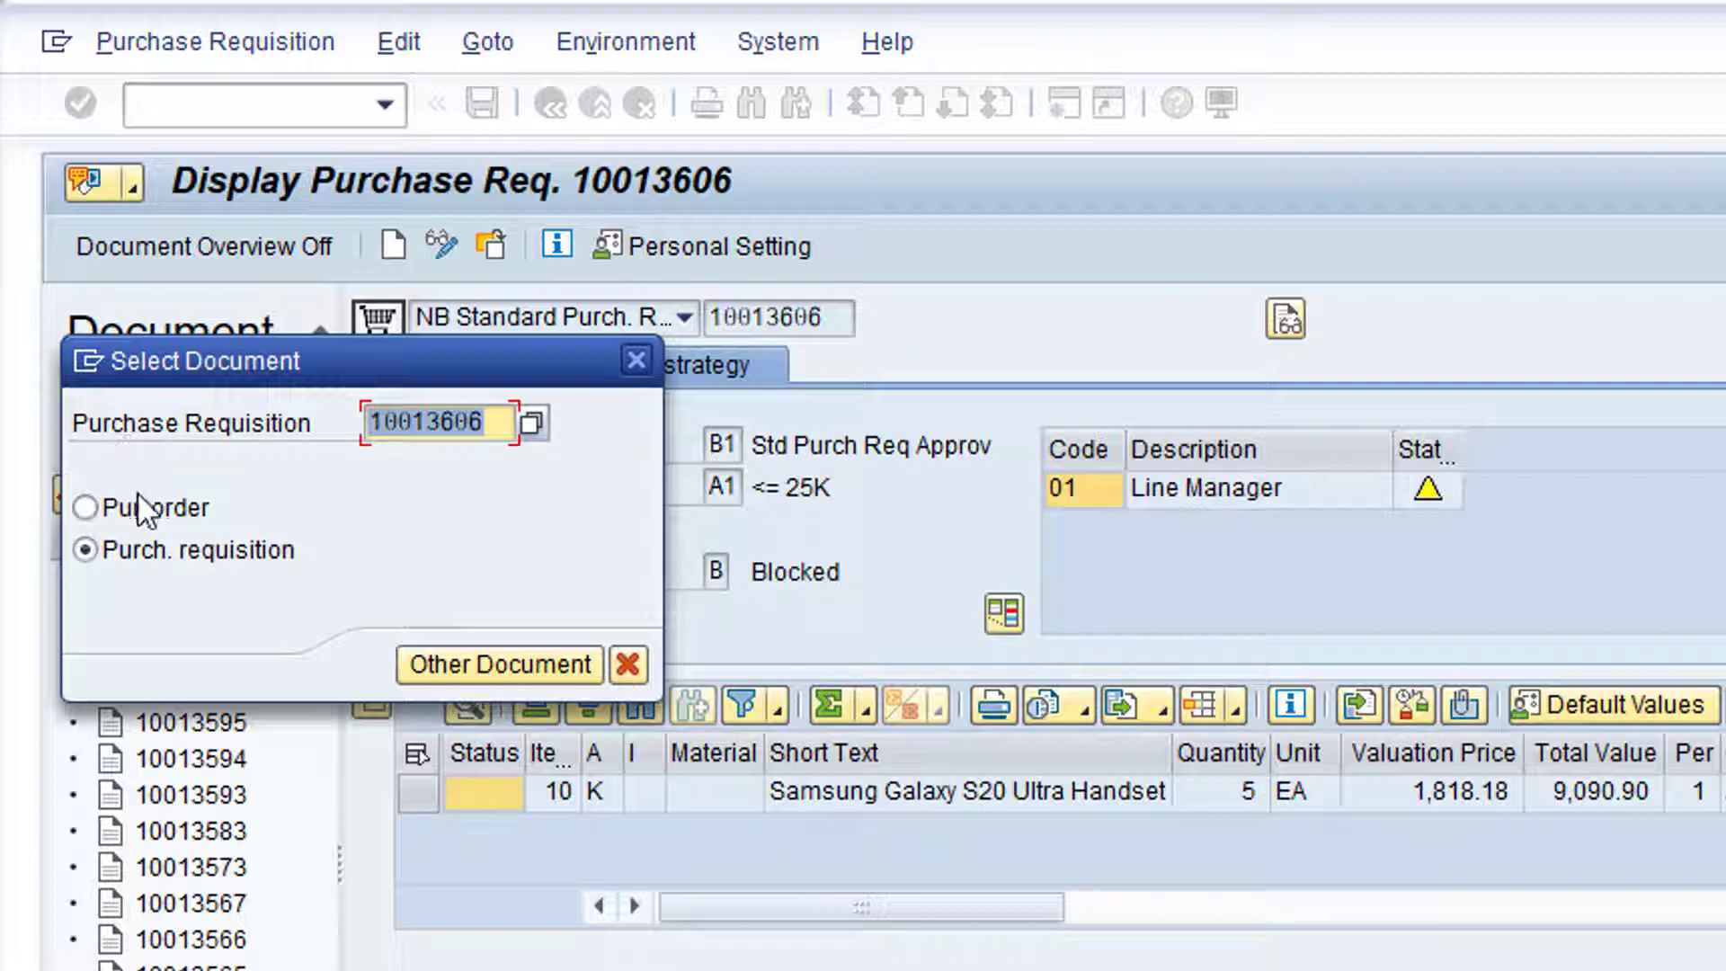
pyautogui.press('Delete')
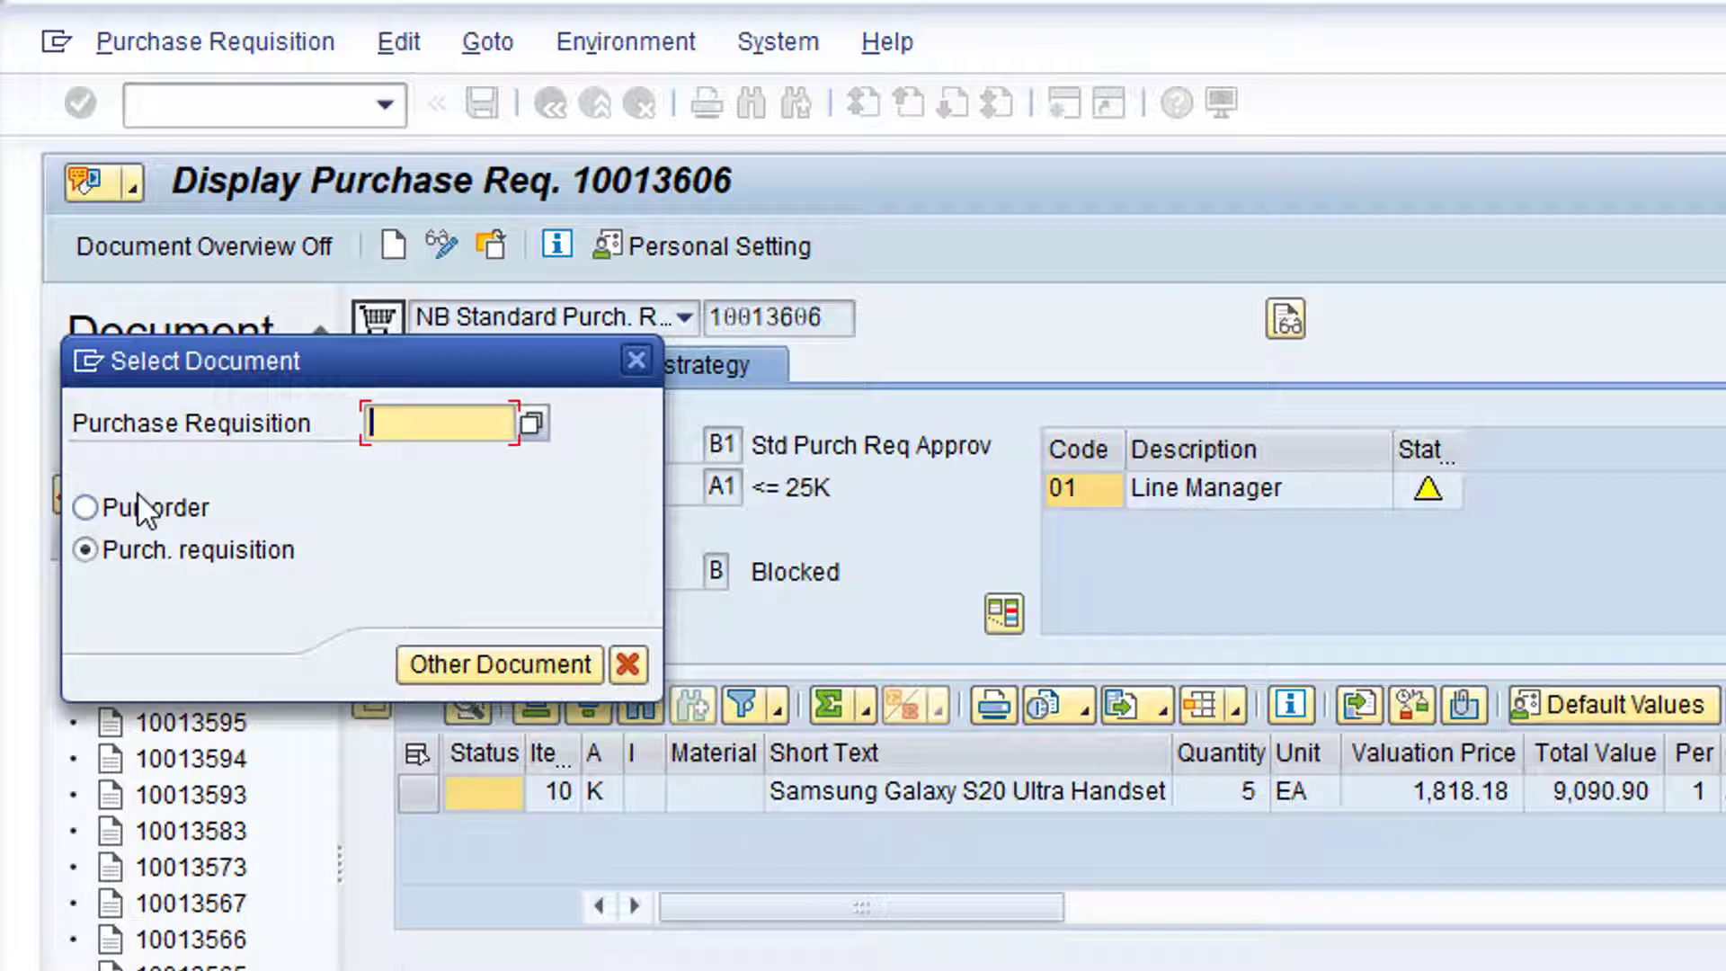
pyautogui.hotkey('ctrl', 'v')
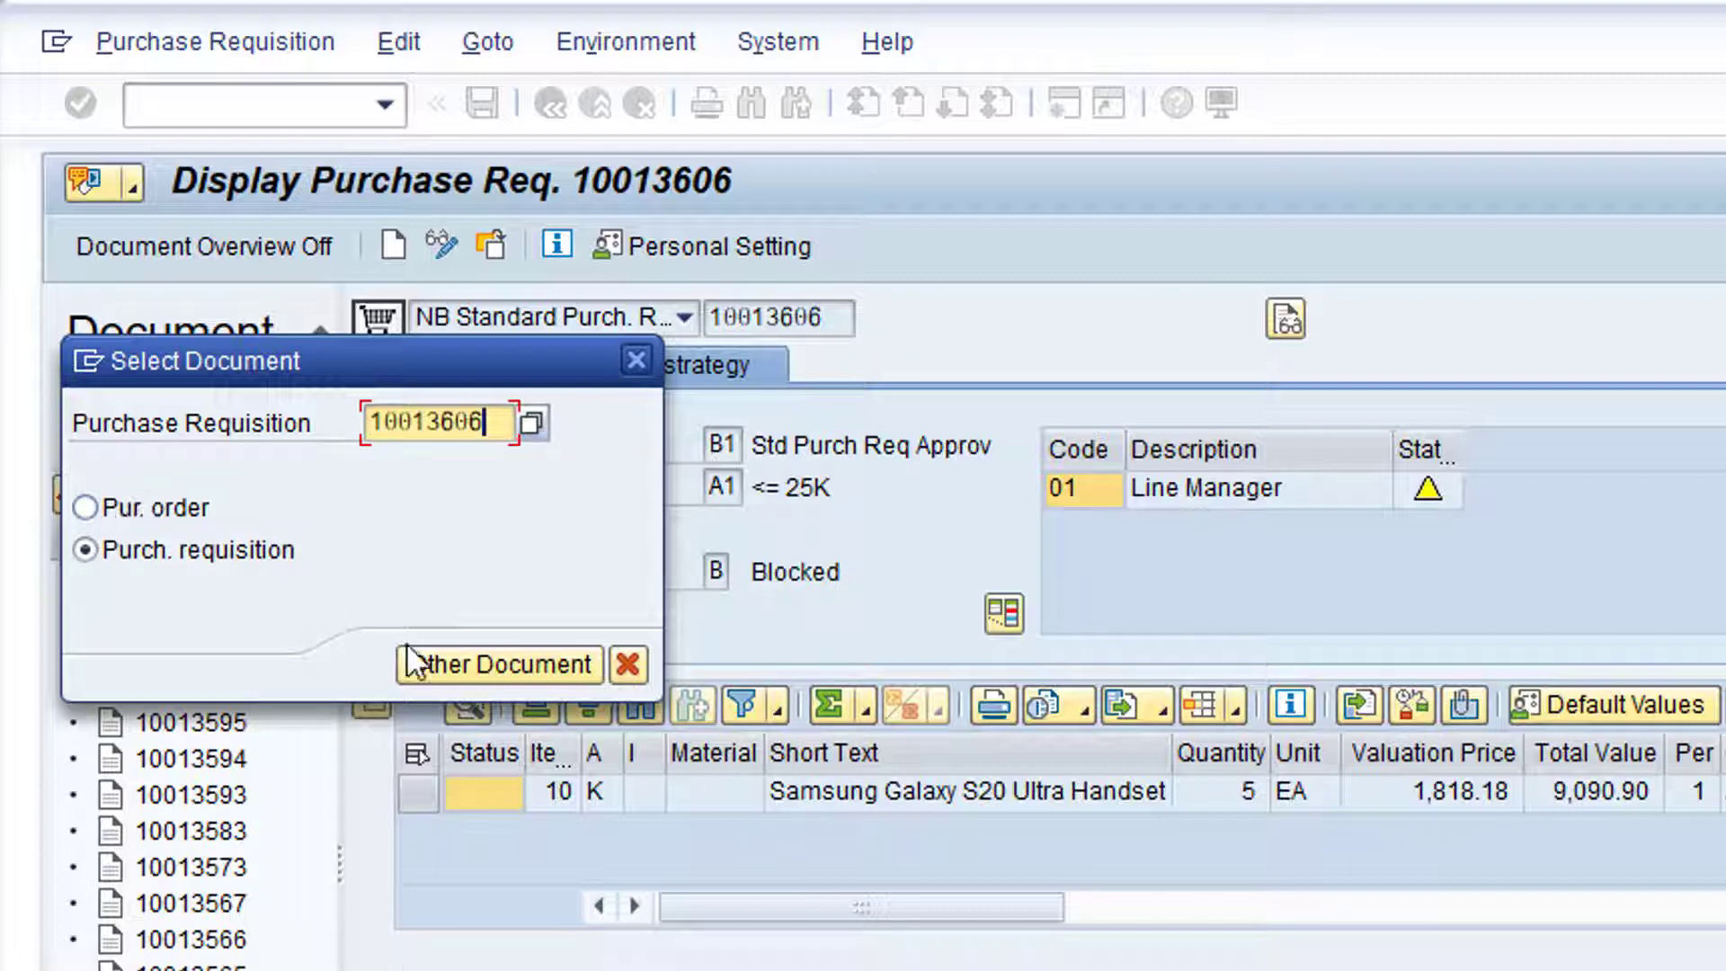
pyautogui.click(512, 665)
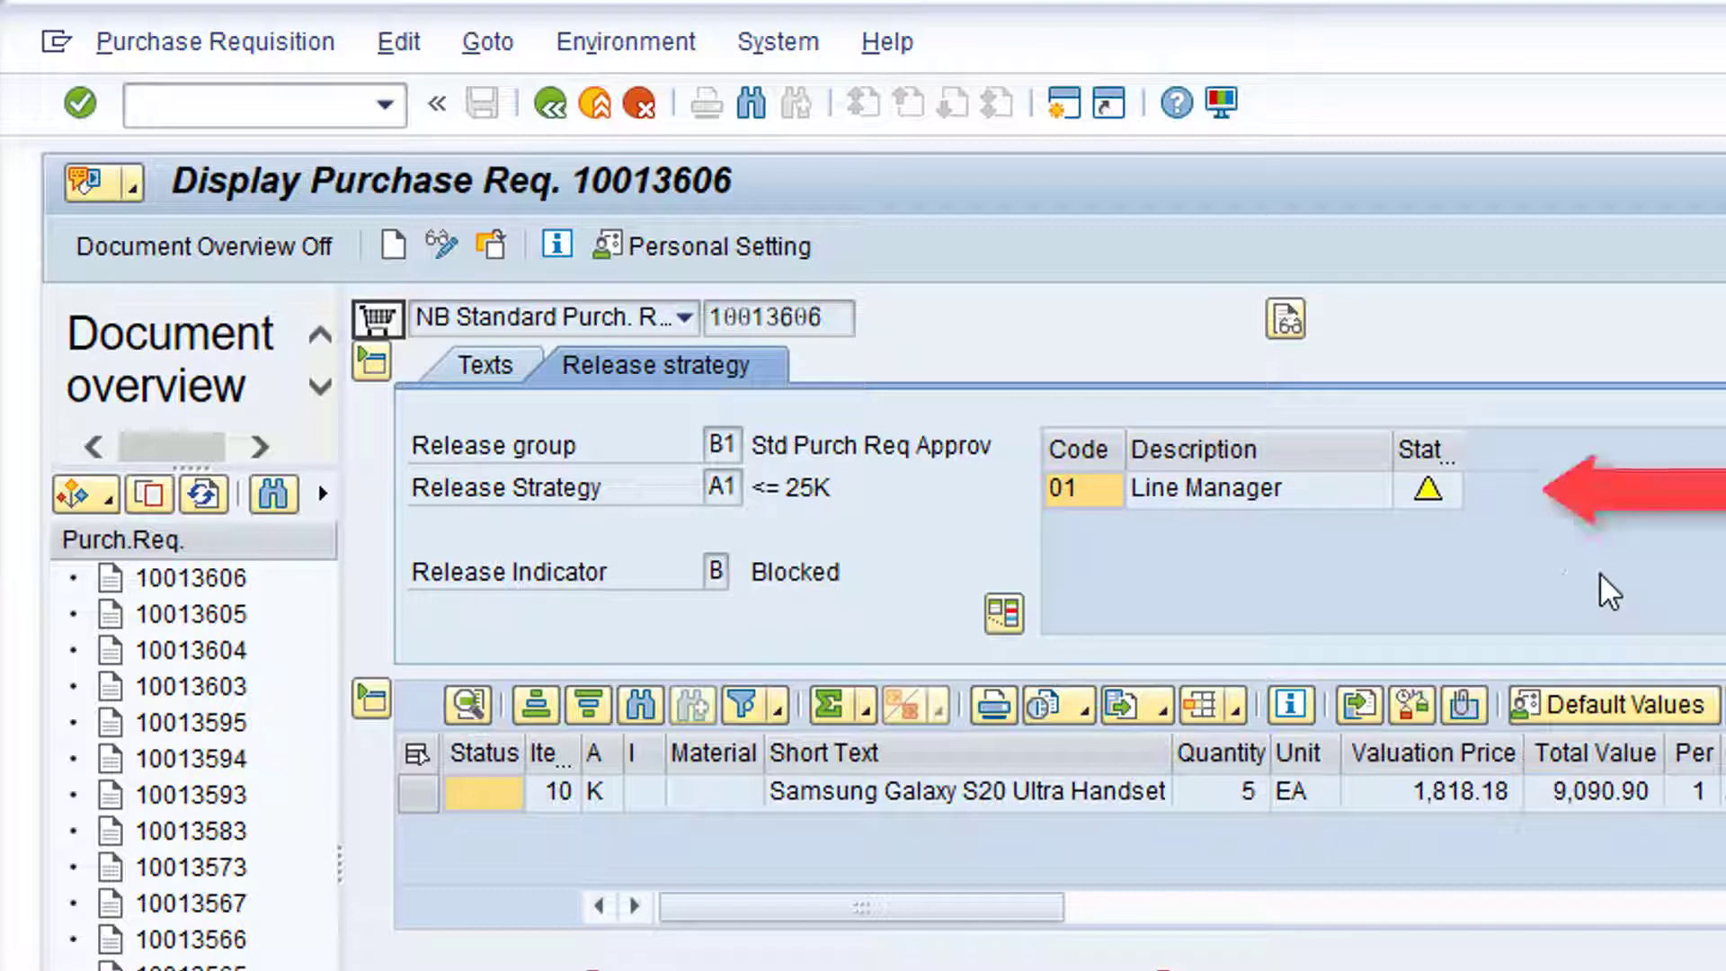
# Examine the Line Manager release status and the item's processing state options, and exit the requisition display
pyautogui.moveTo(1447, 490)
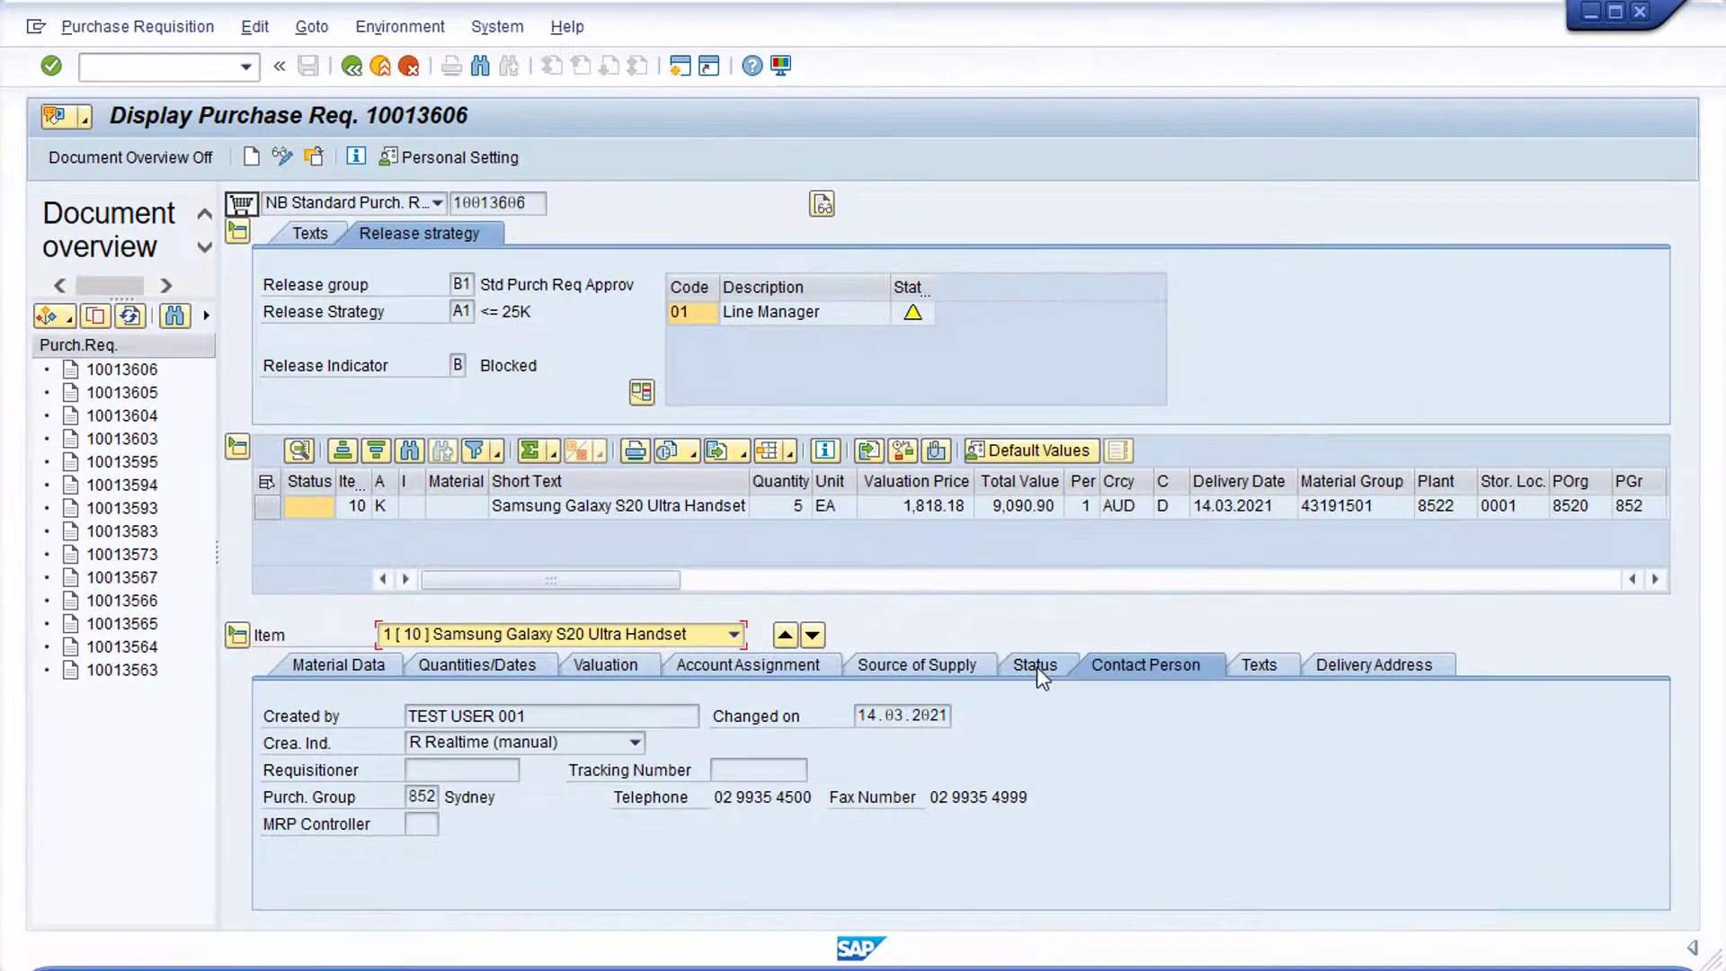
pyautogui.click(1036, 665)
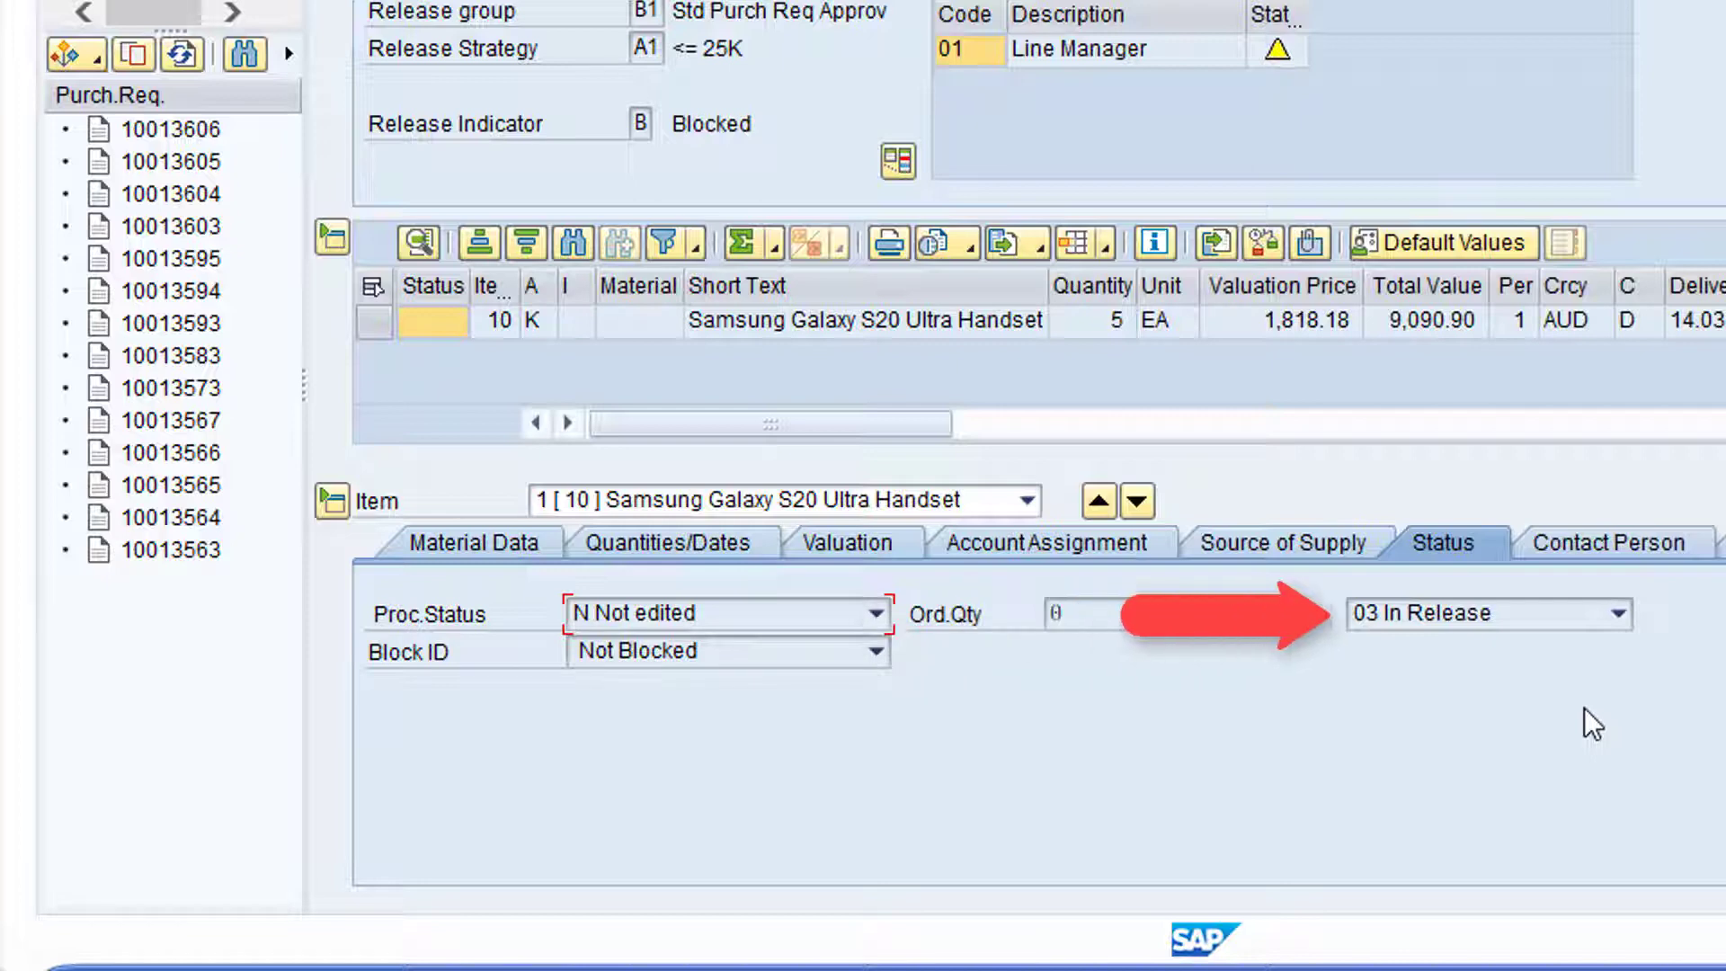
pyautogui.click(1619, 613)
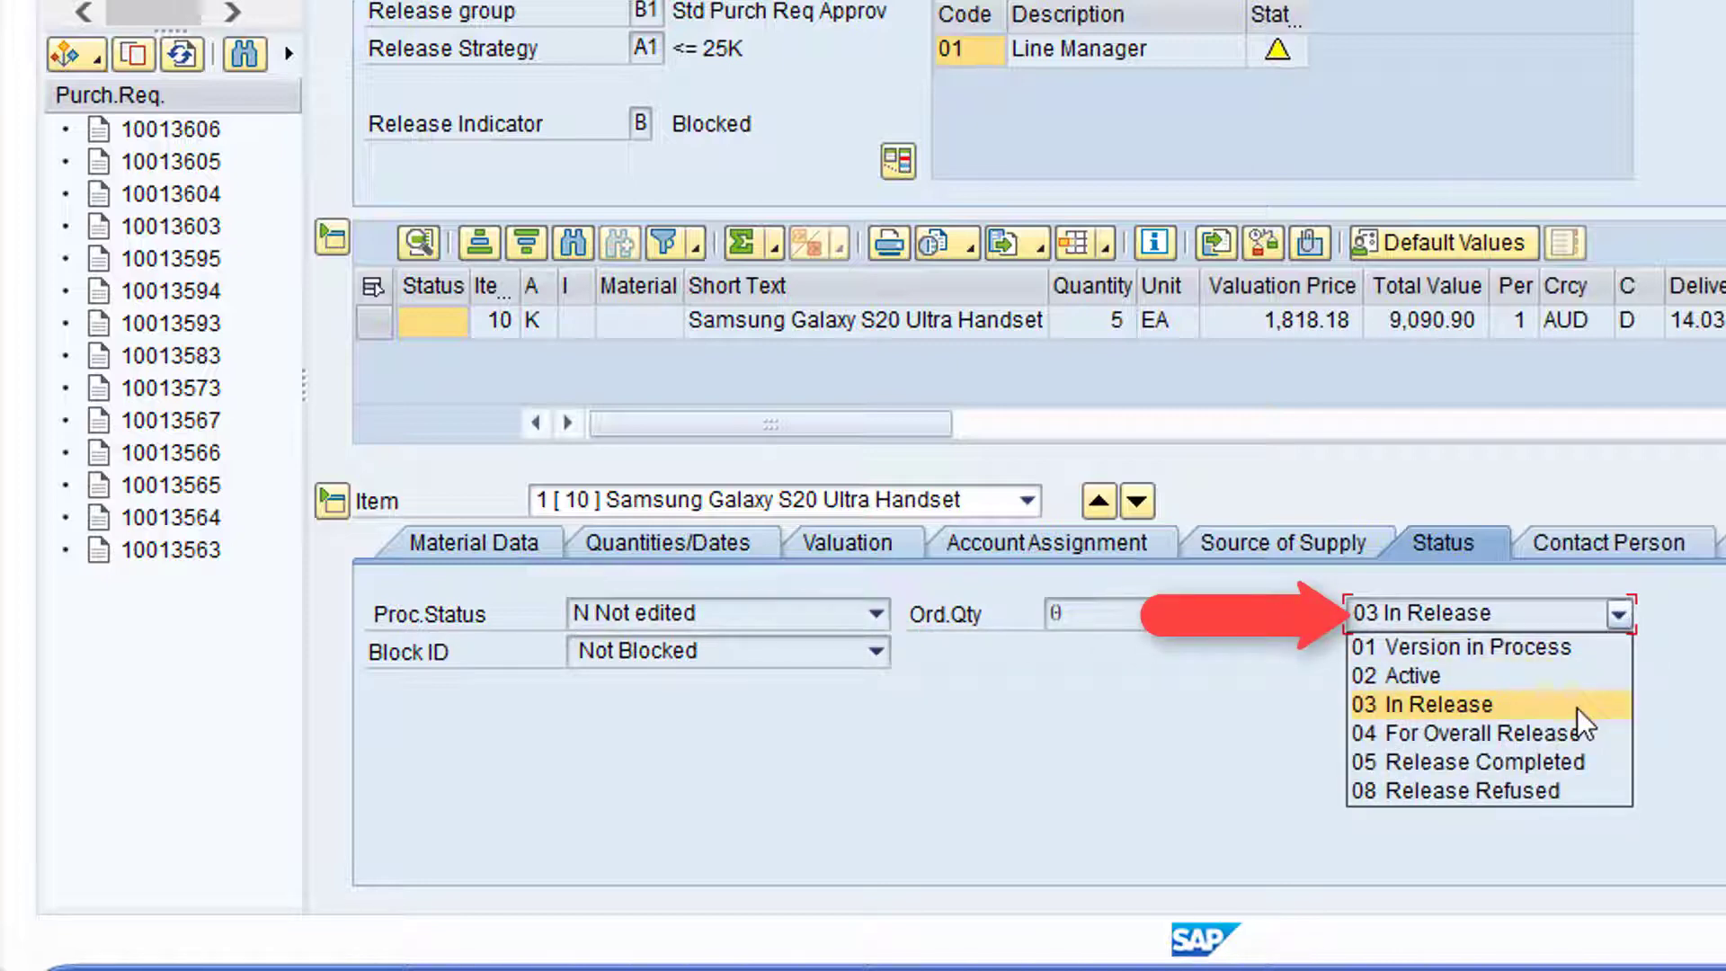
pyautogui.click(1667, 717)
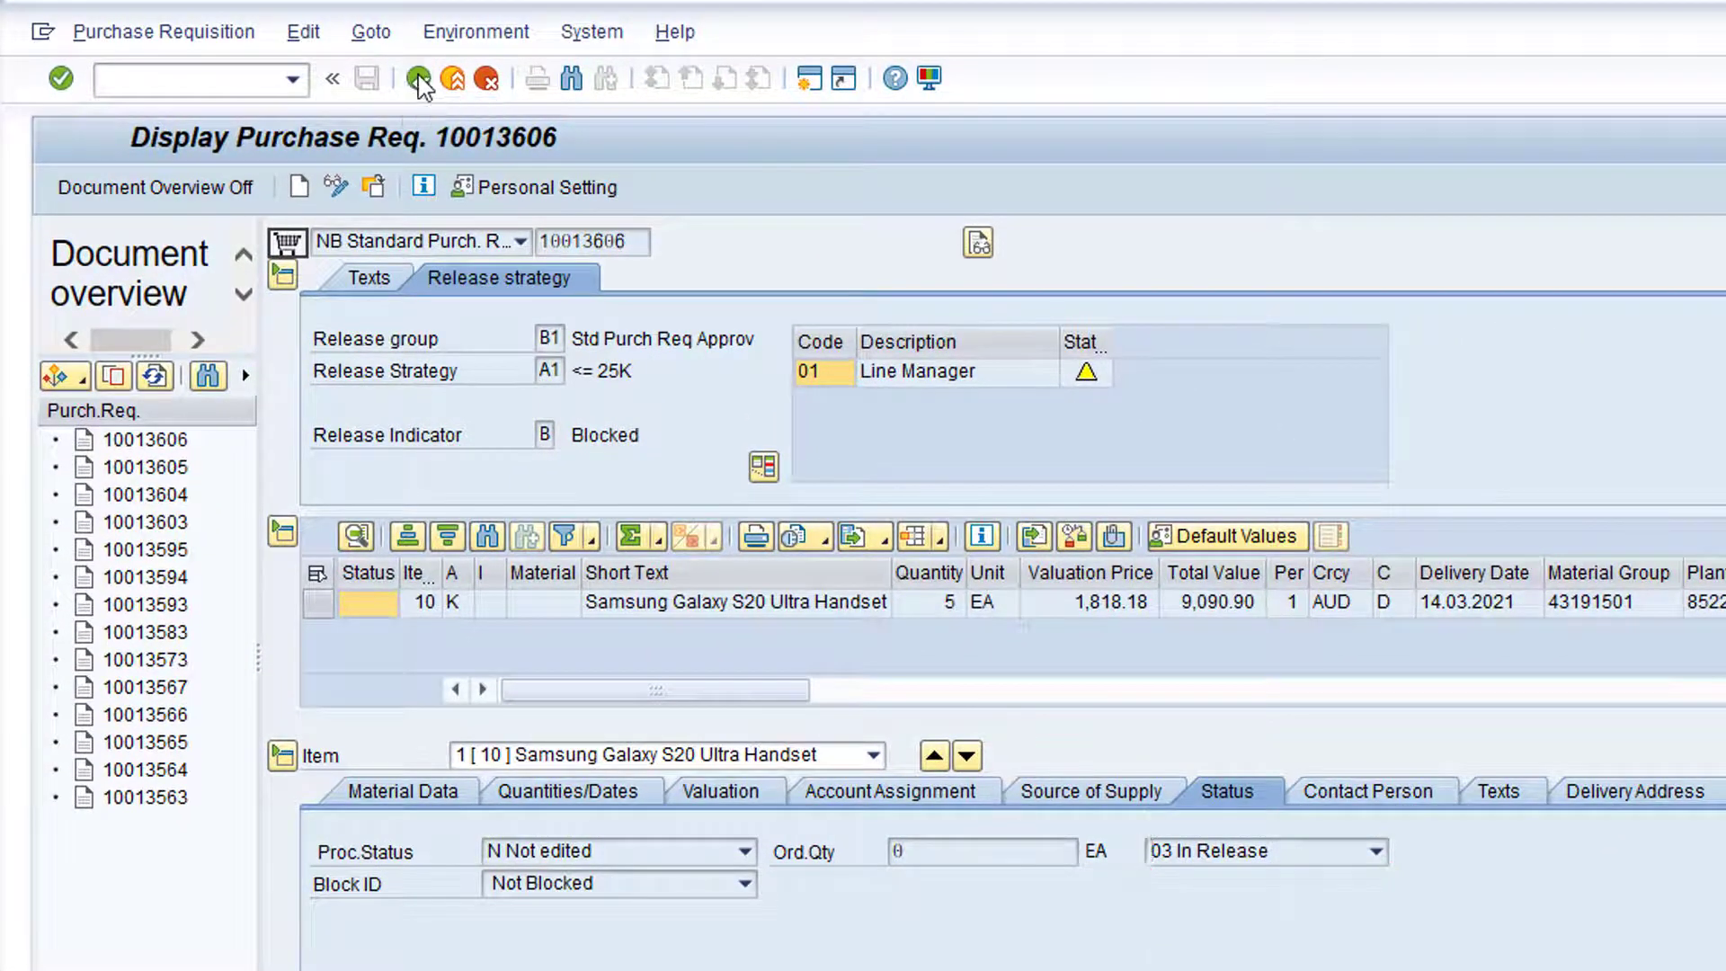
pyautogui.click(417, 79)
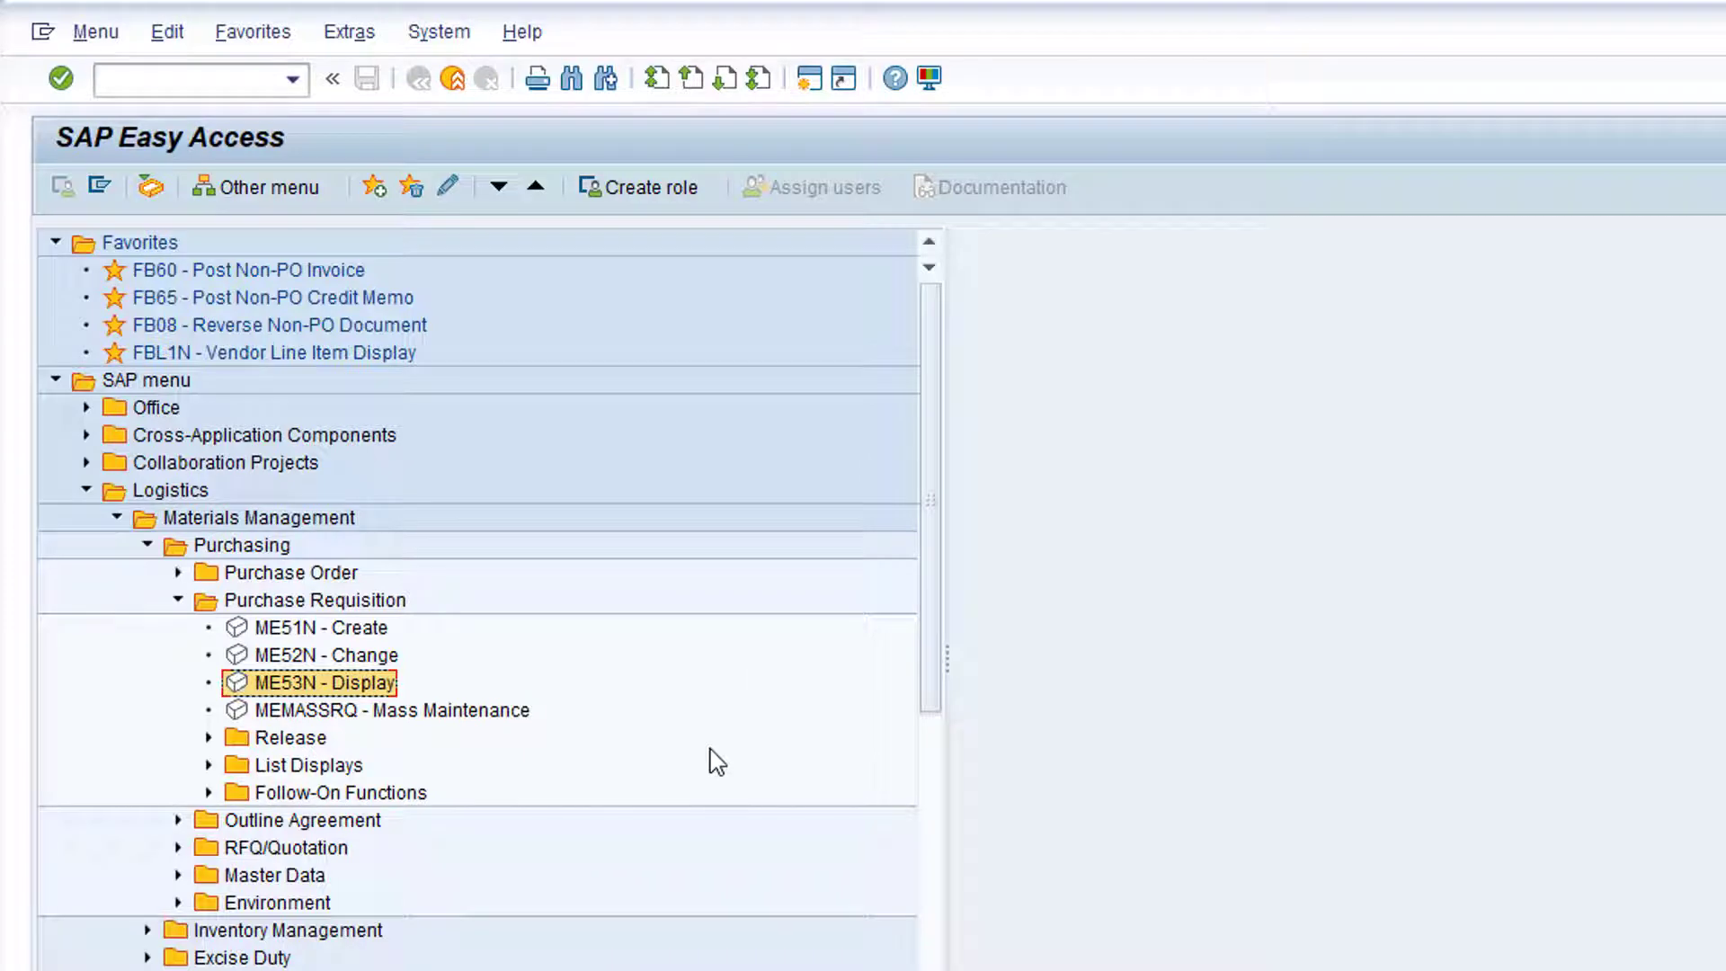
# Run the general purchase requisition list display (ME5A) for requisition 10013606 with the default selection options
pyautogui.click(208, 765)
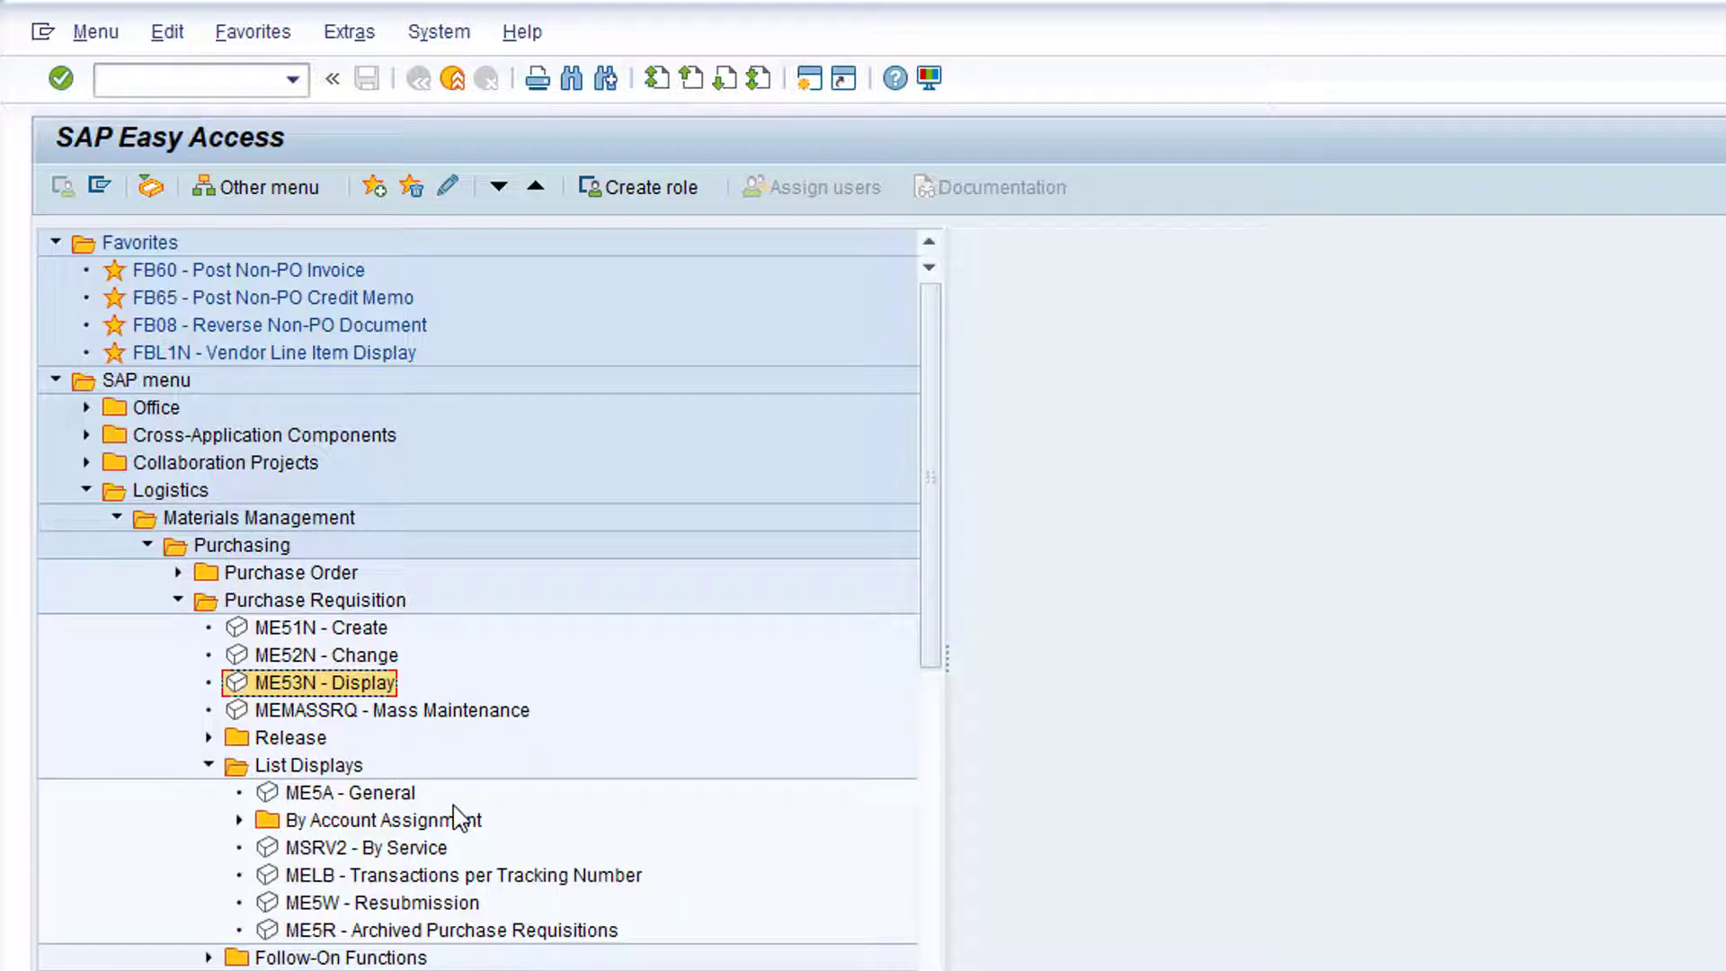
pyautogui.doubleClick(361, 793)
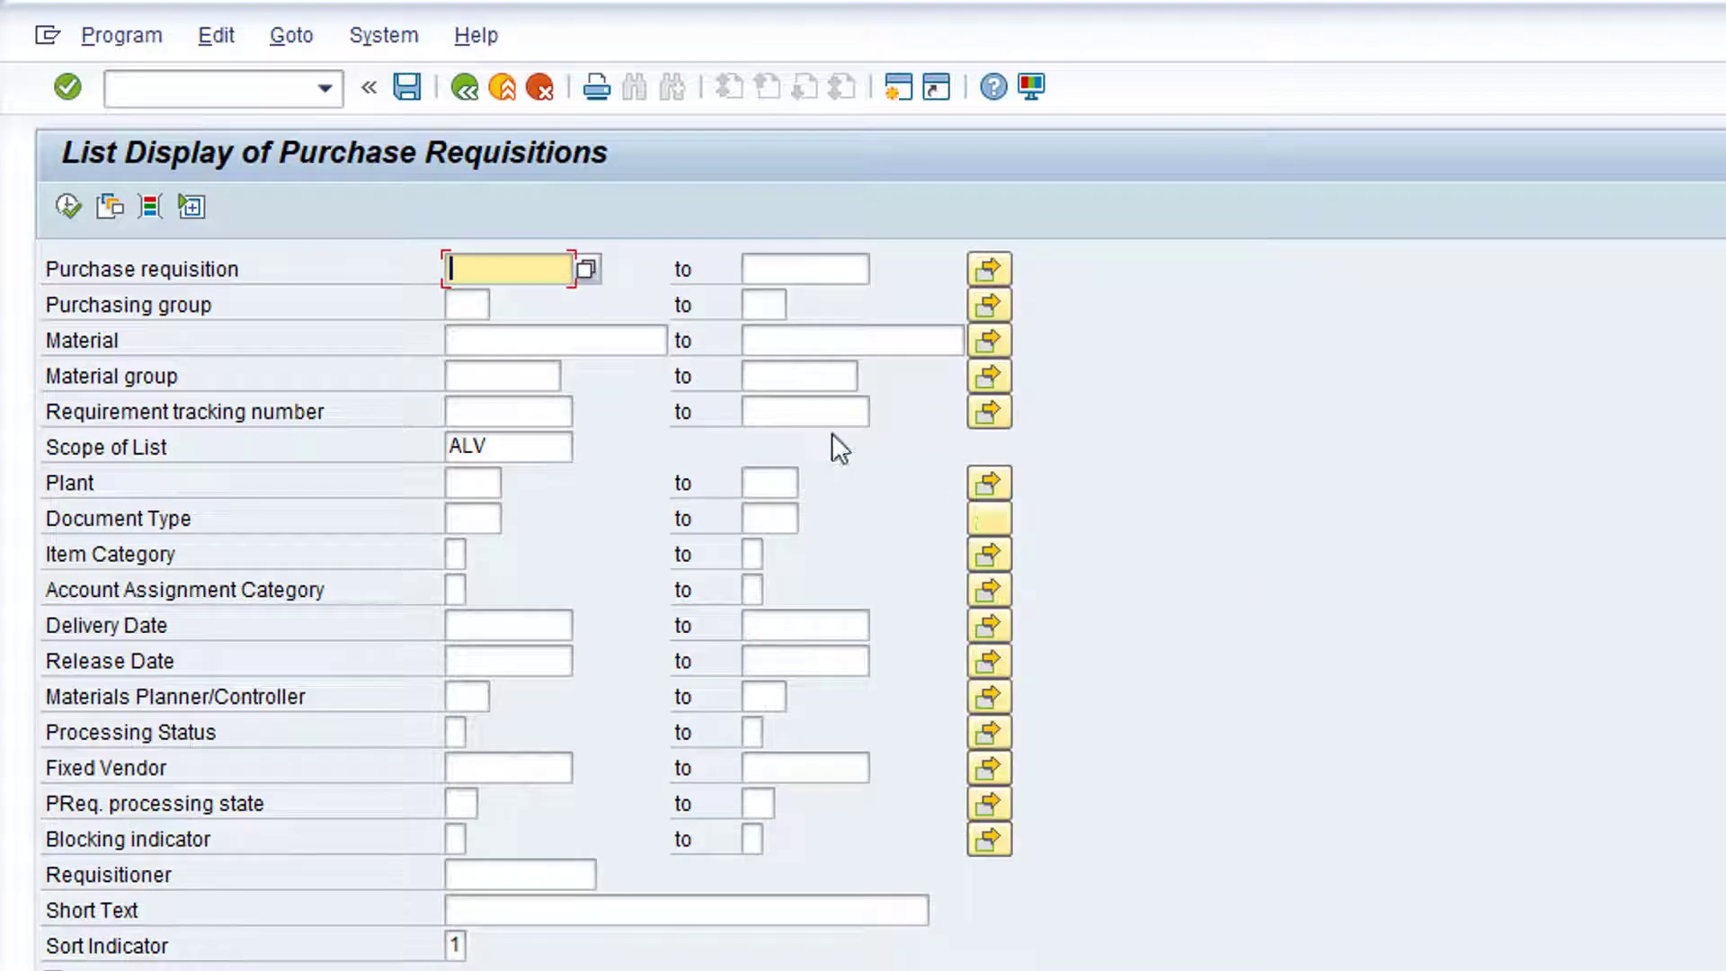
pyautogui.write('10013606')
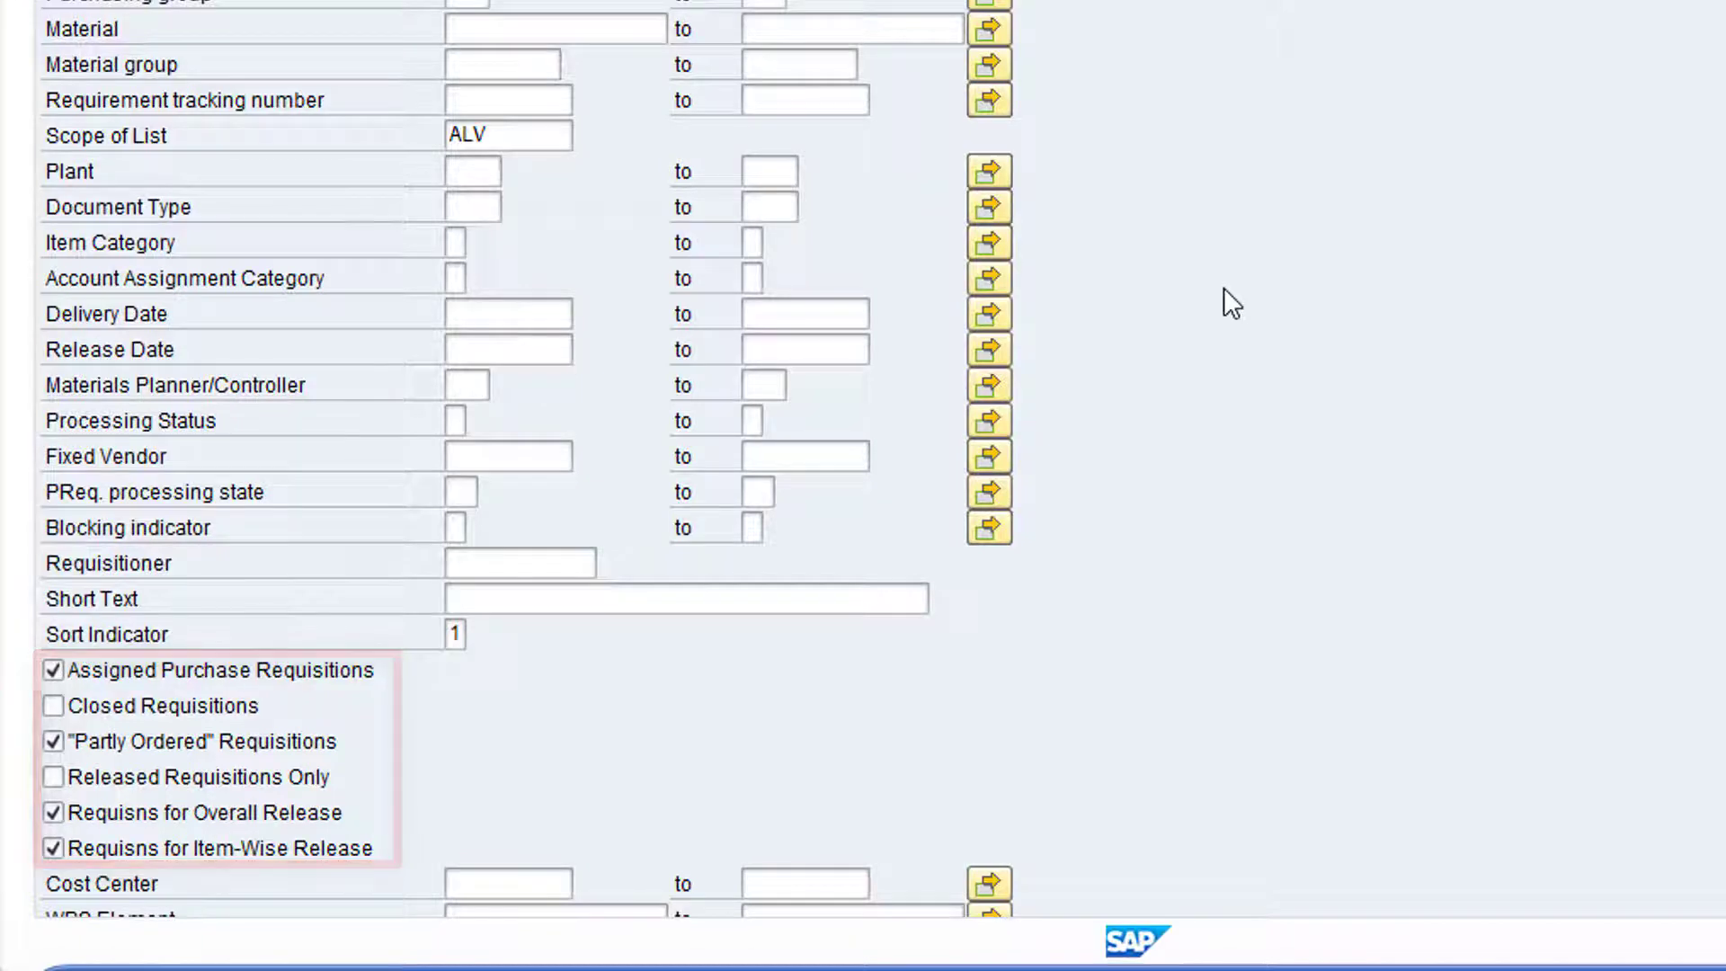
pyautogui.scroll(-3, 1227, 315)
pyautogui.scroll(-1, 1240, 364)
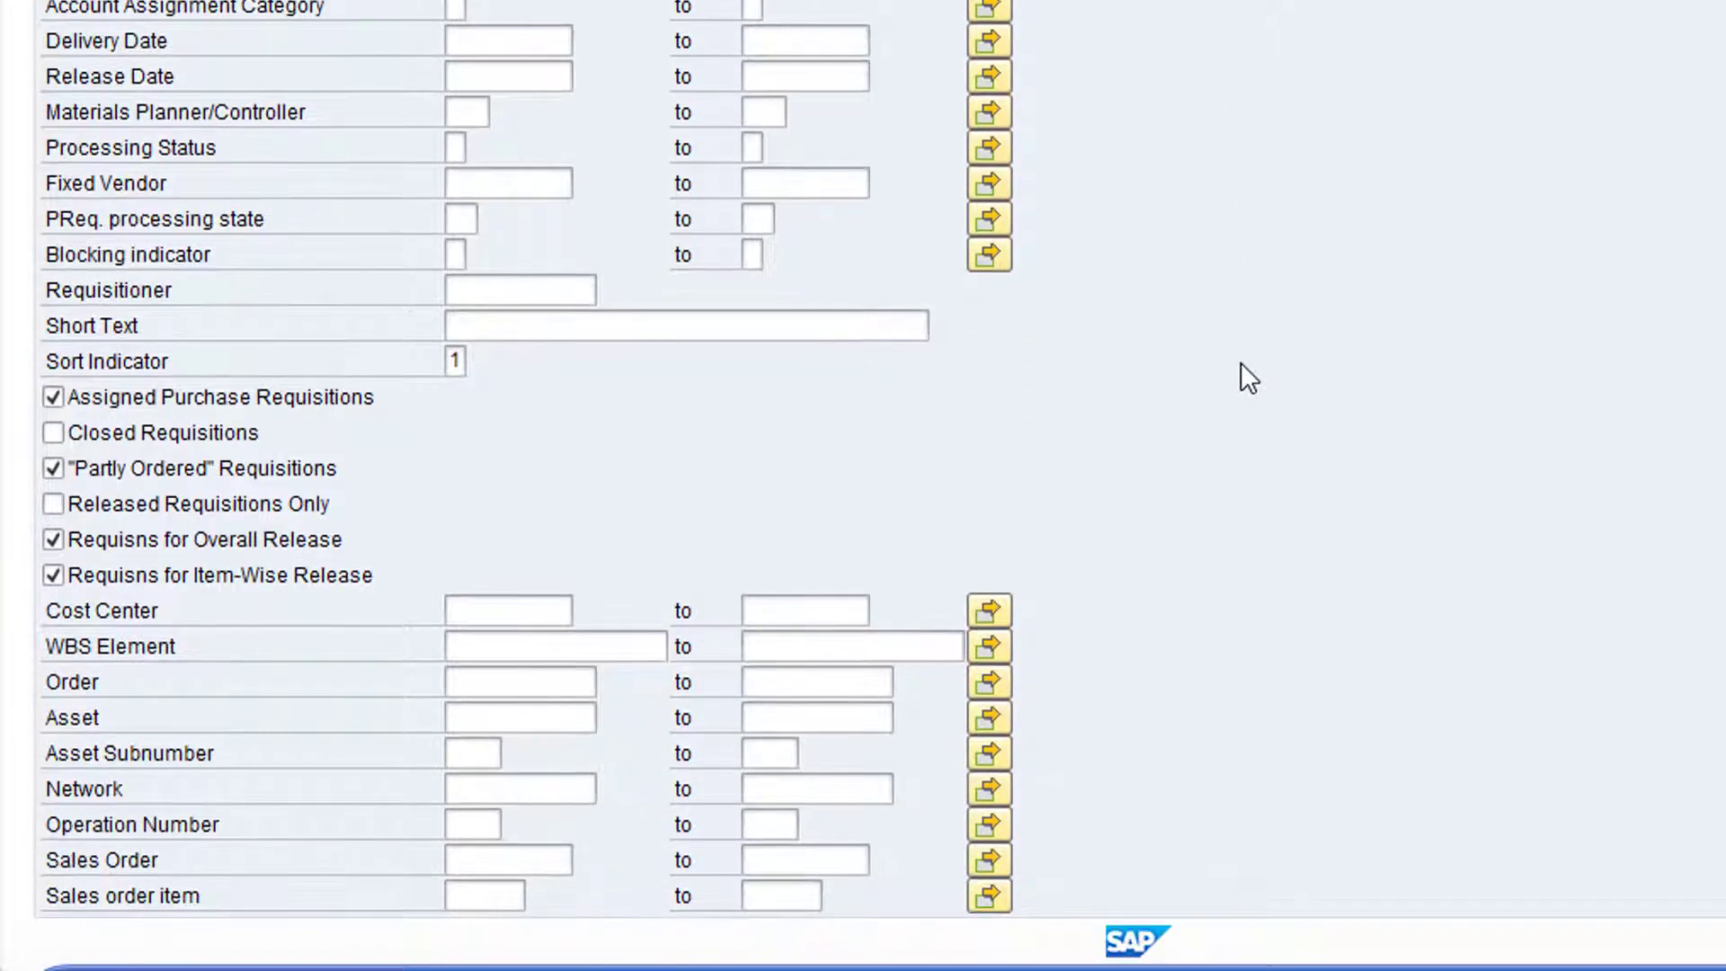
pyautogui.scroll(4, 1240, 363)
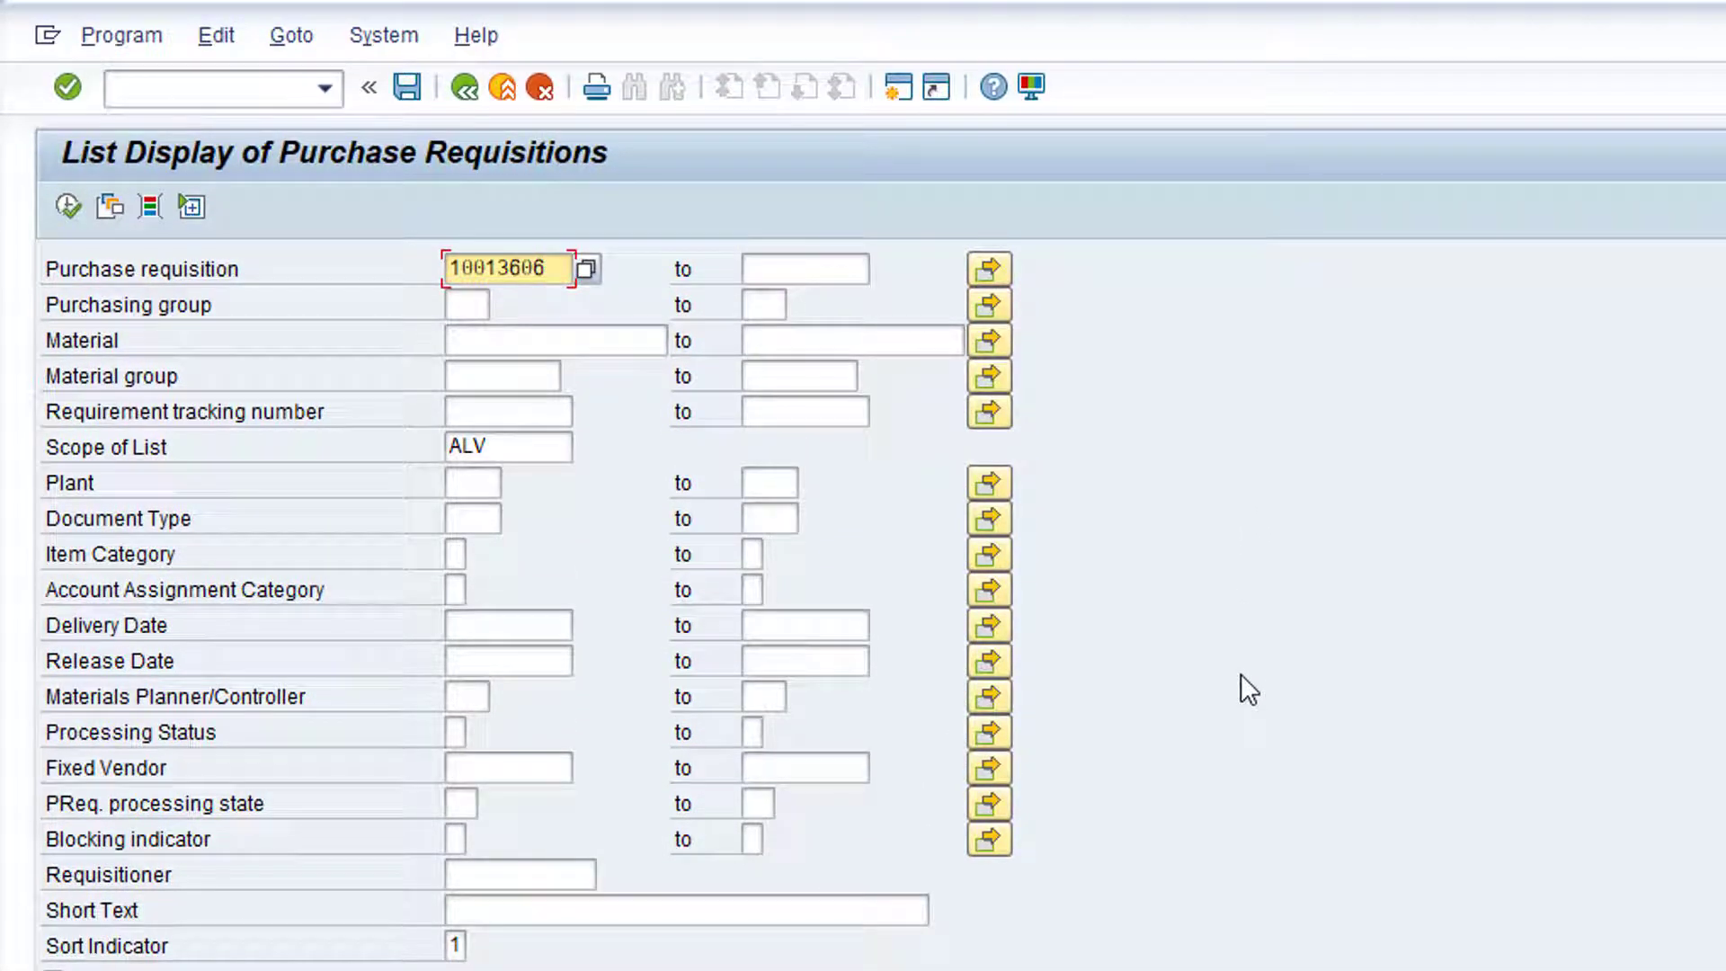
pyautogui.click(66, 212)
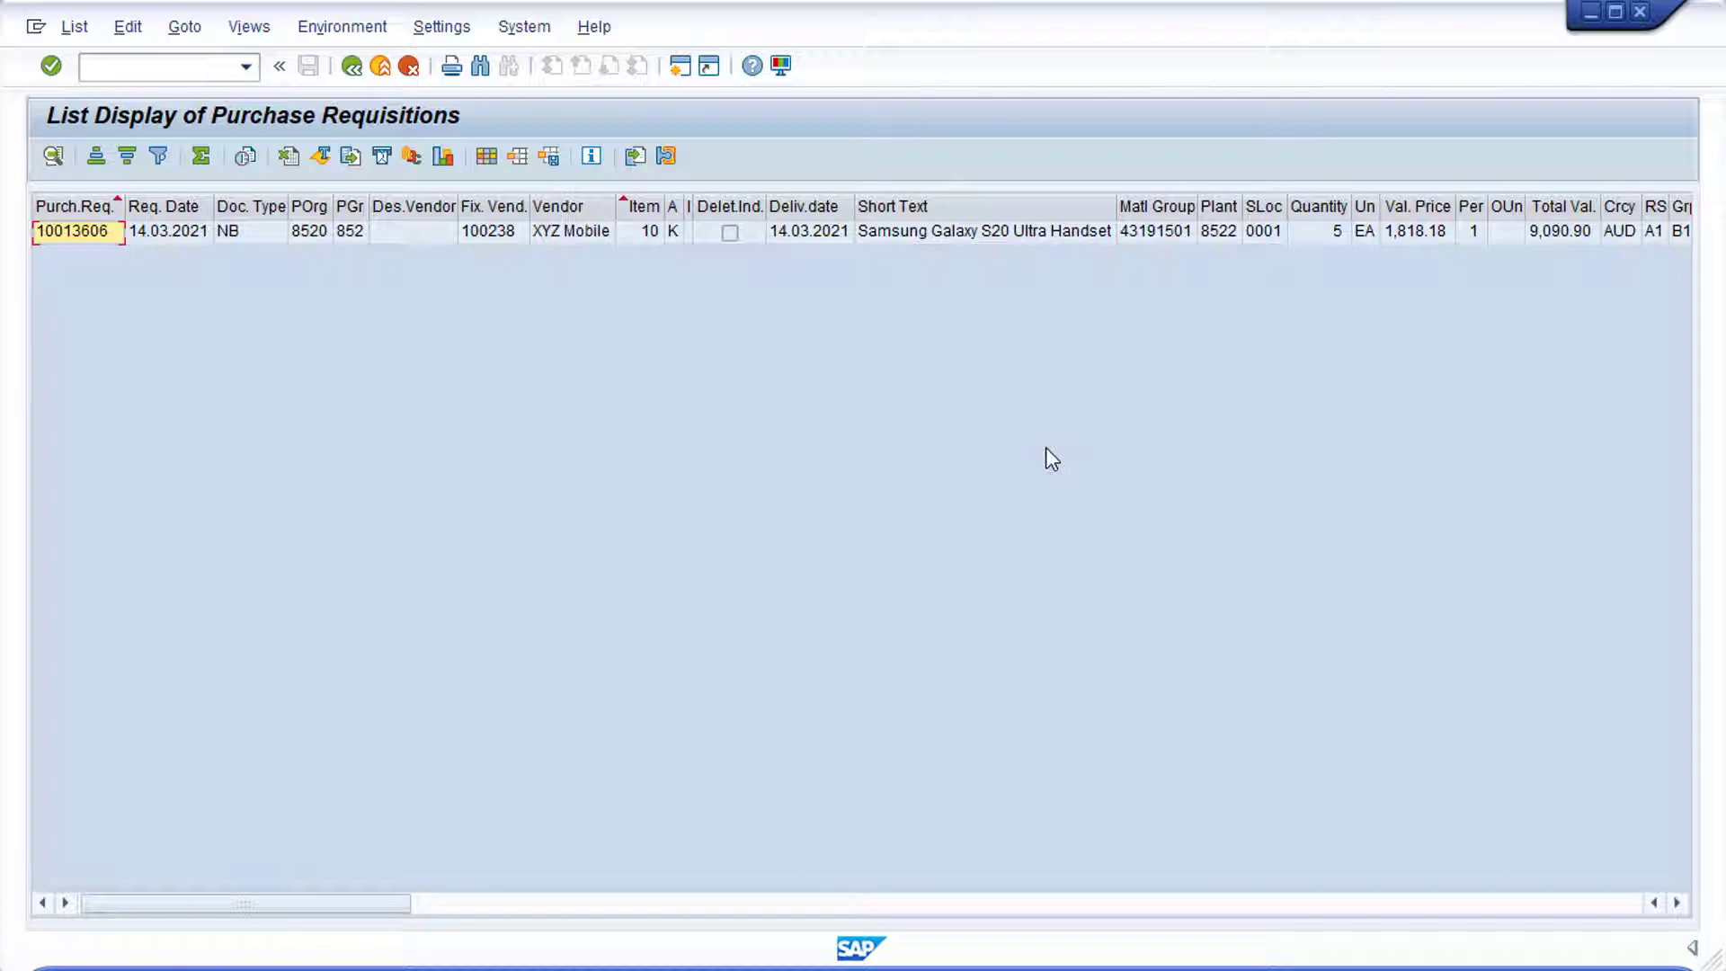
# Examine the release indicator and processing state columns for the listed requisition, and return to SAP Easy Access
pyautogui.click(582, 903)
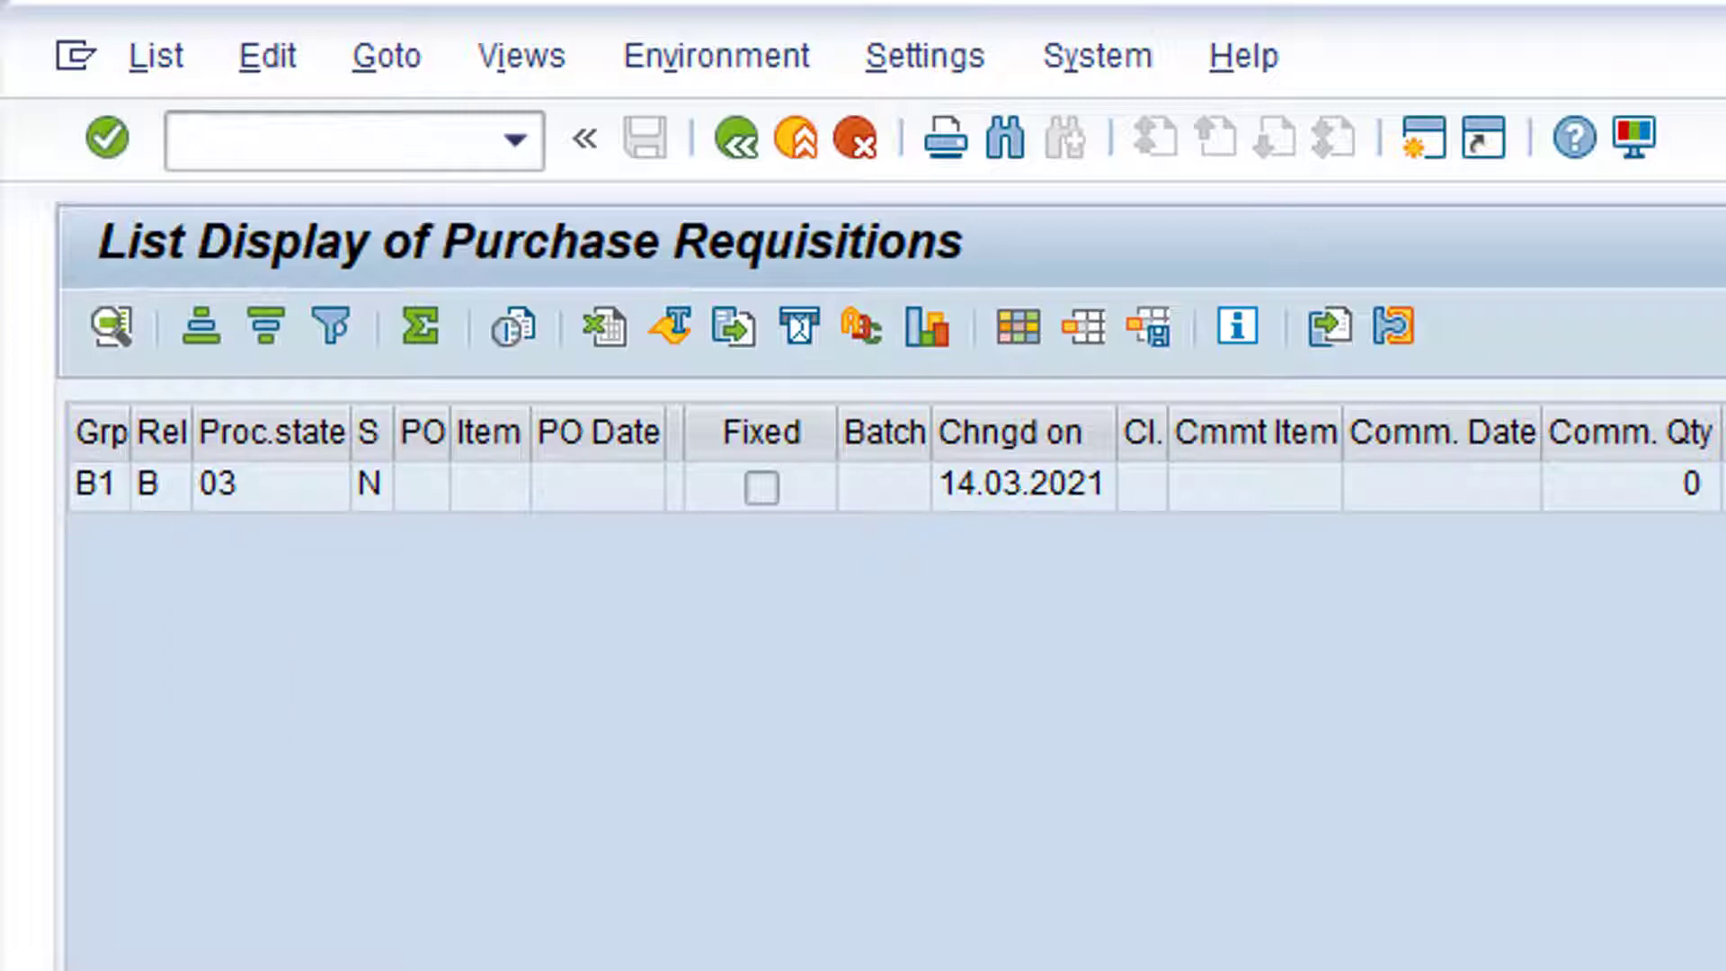
pyautogui.click(734, 135)
pyautogui.click(735, 136)
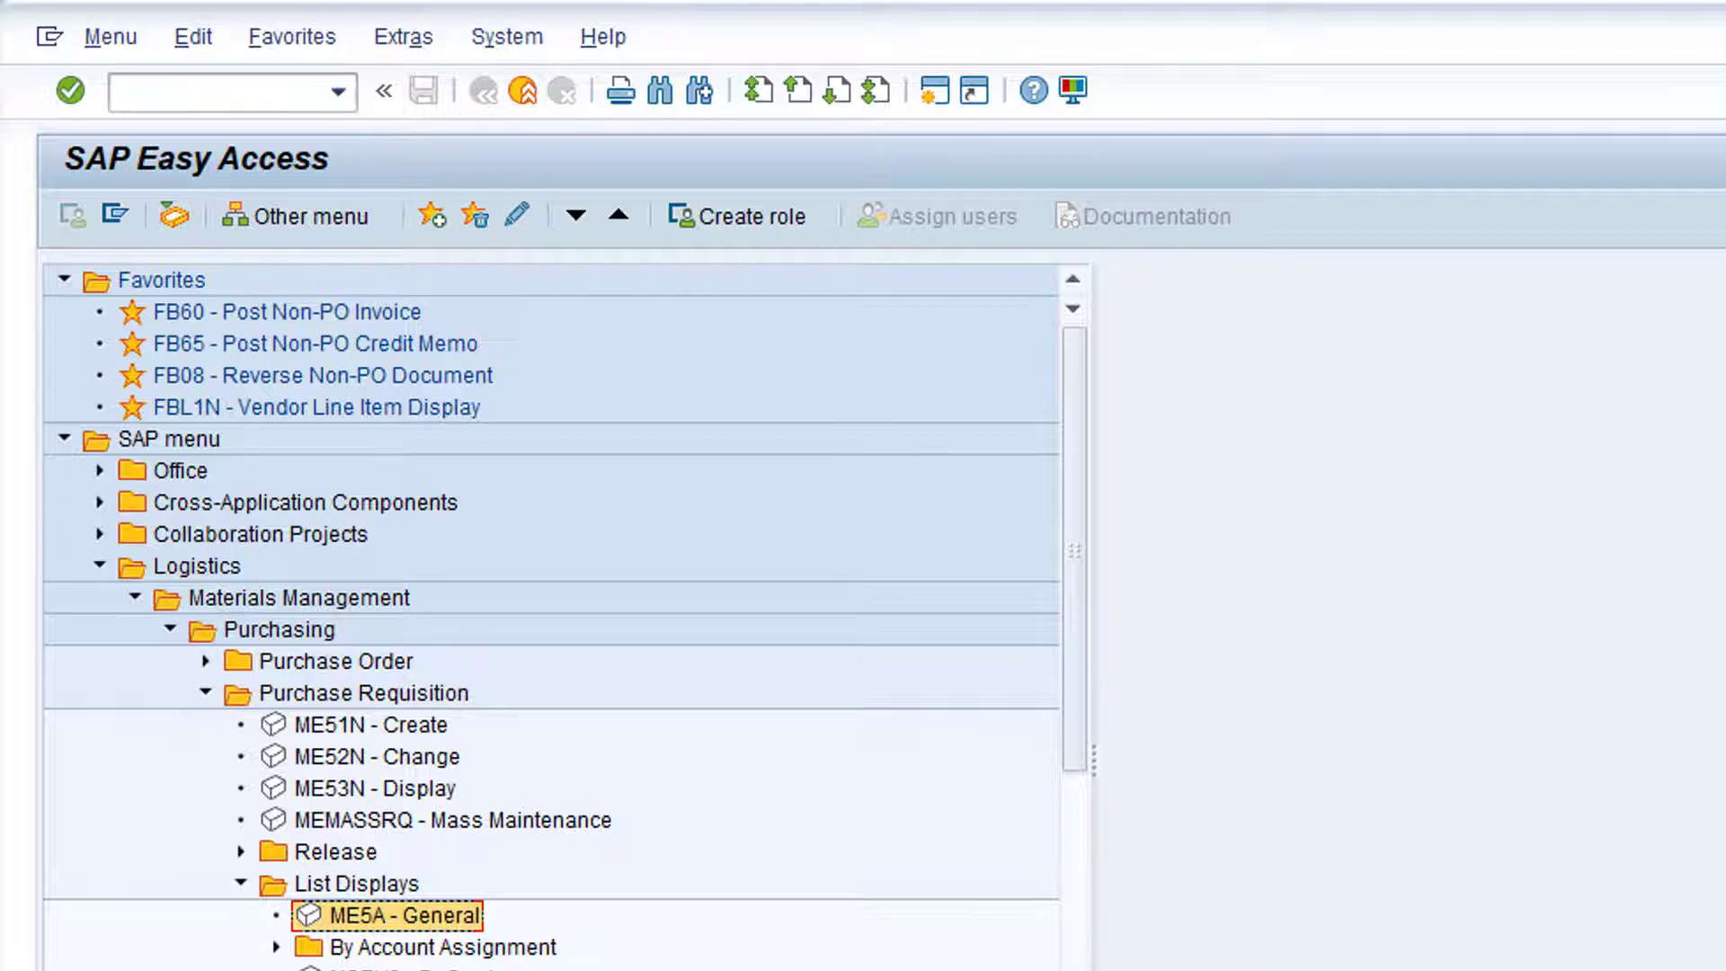
# Open purchase requisition 10013606 in the ME54N individual release transaction
pyautogui.click(241, 851)
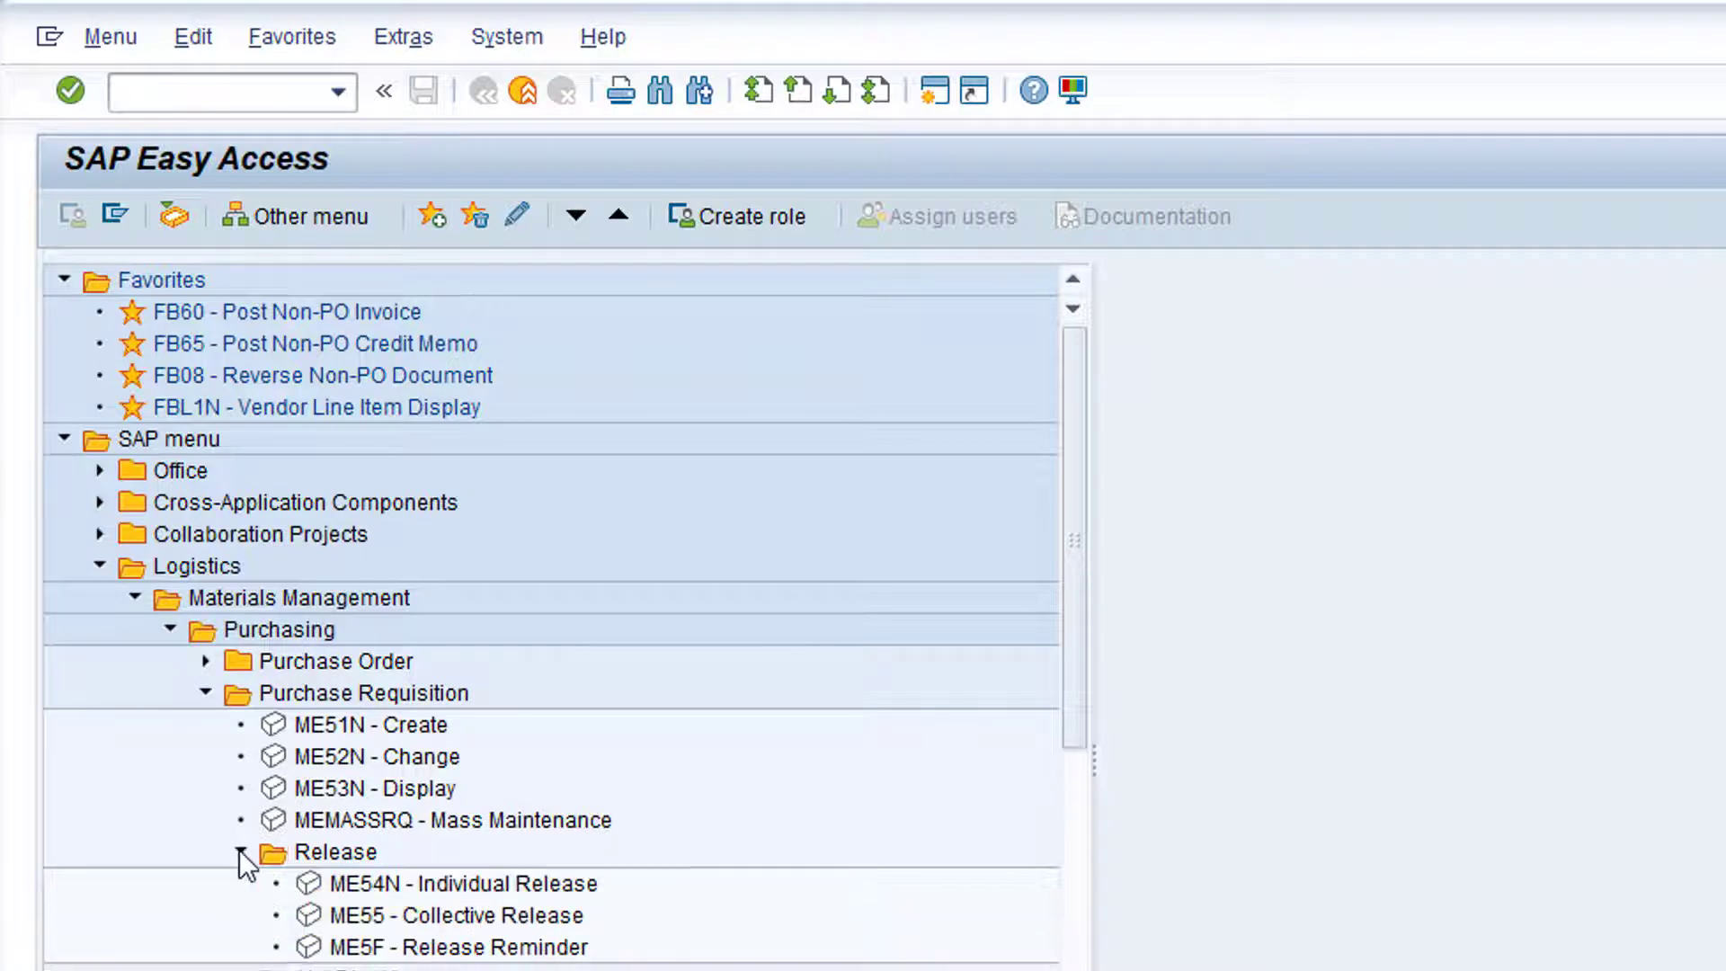
pyautogui.doubleClick(515, 883)
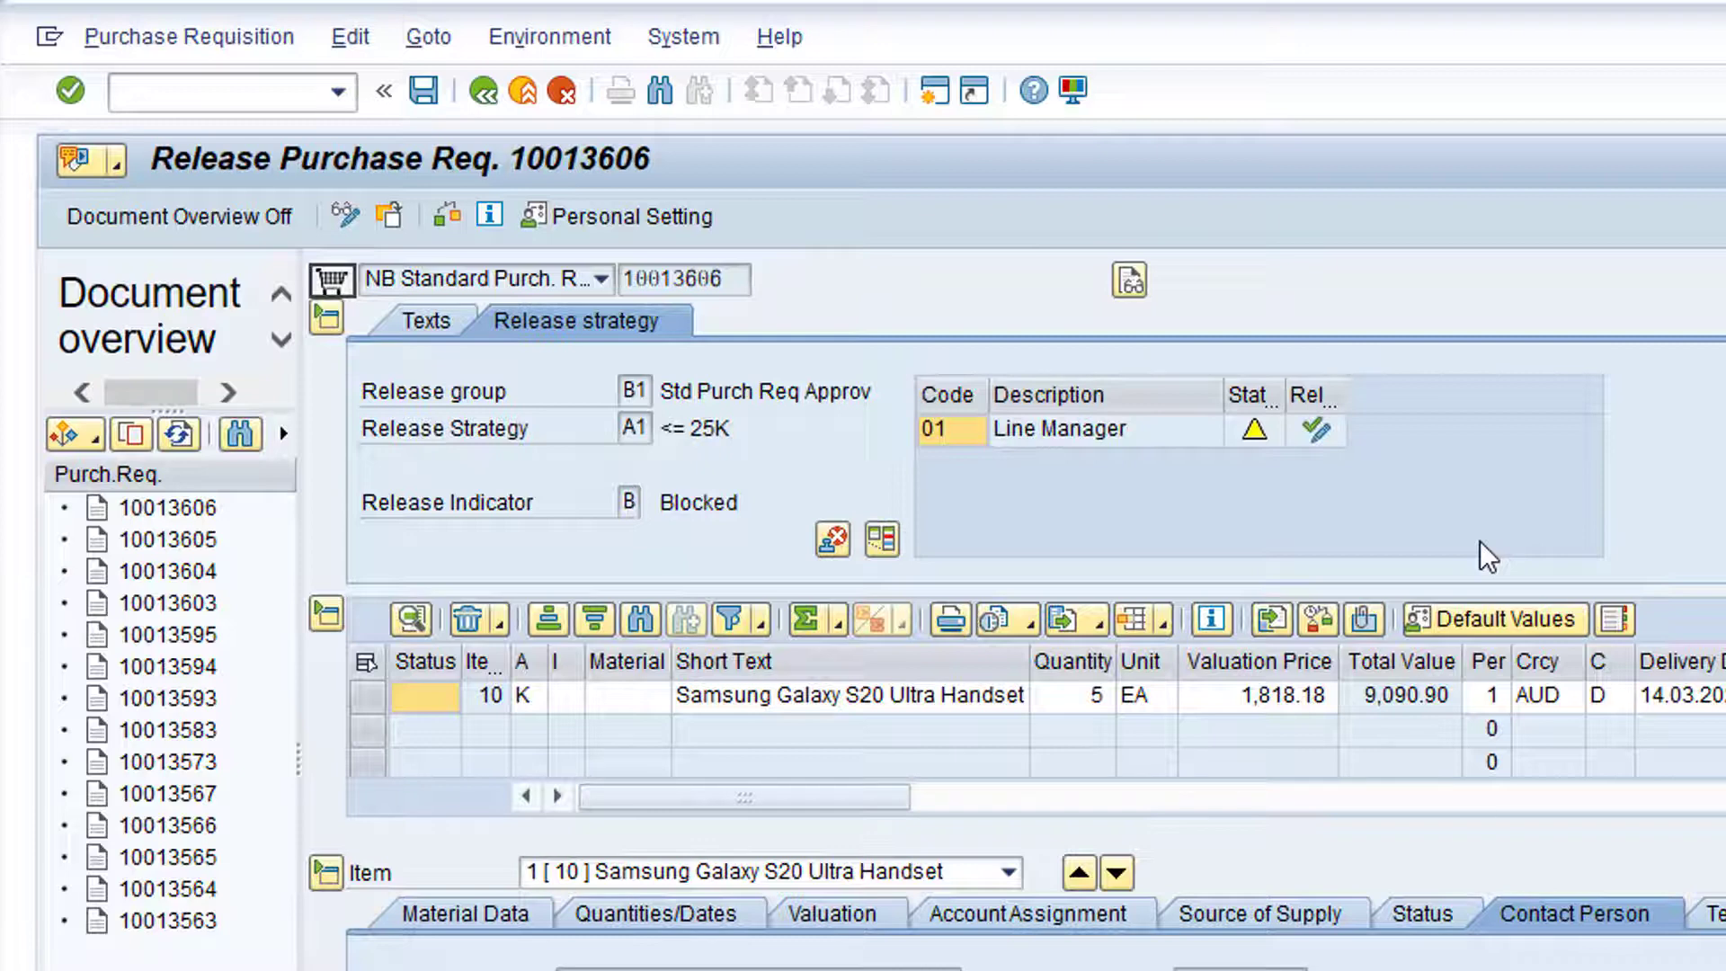
pyautogui.click(385, 201)
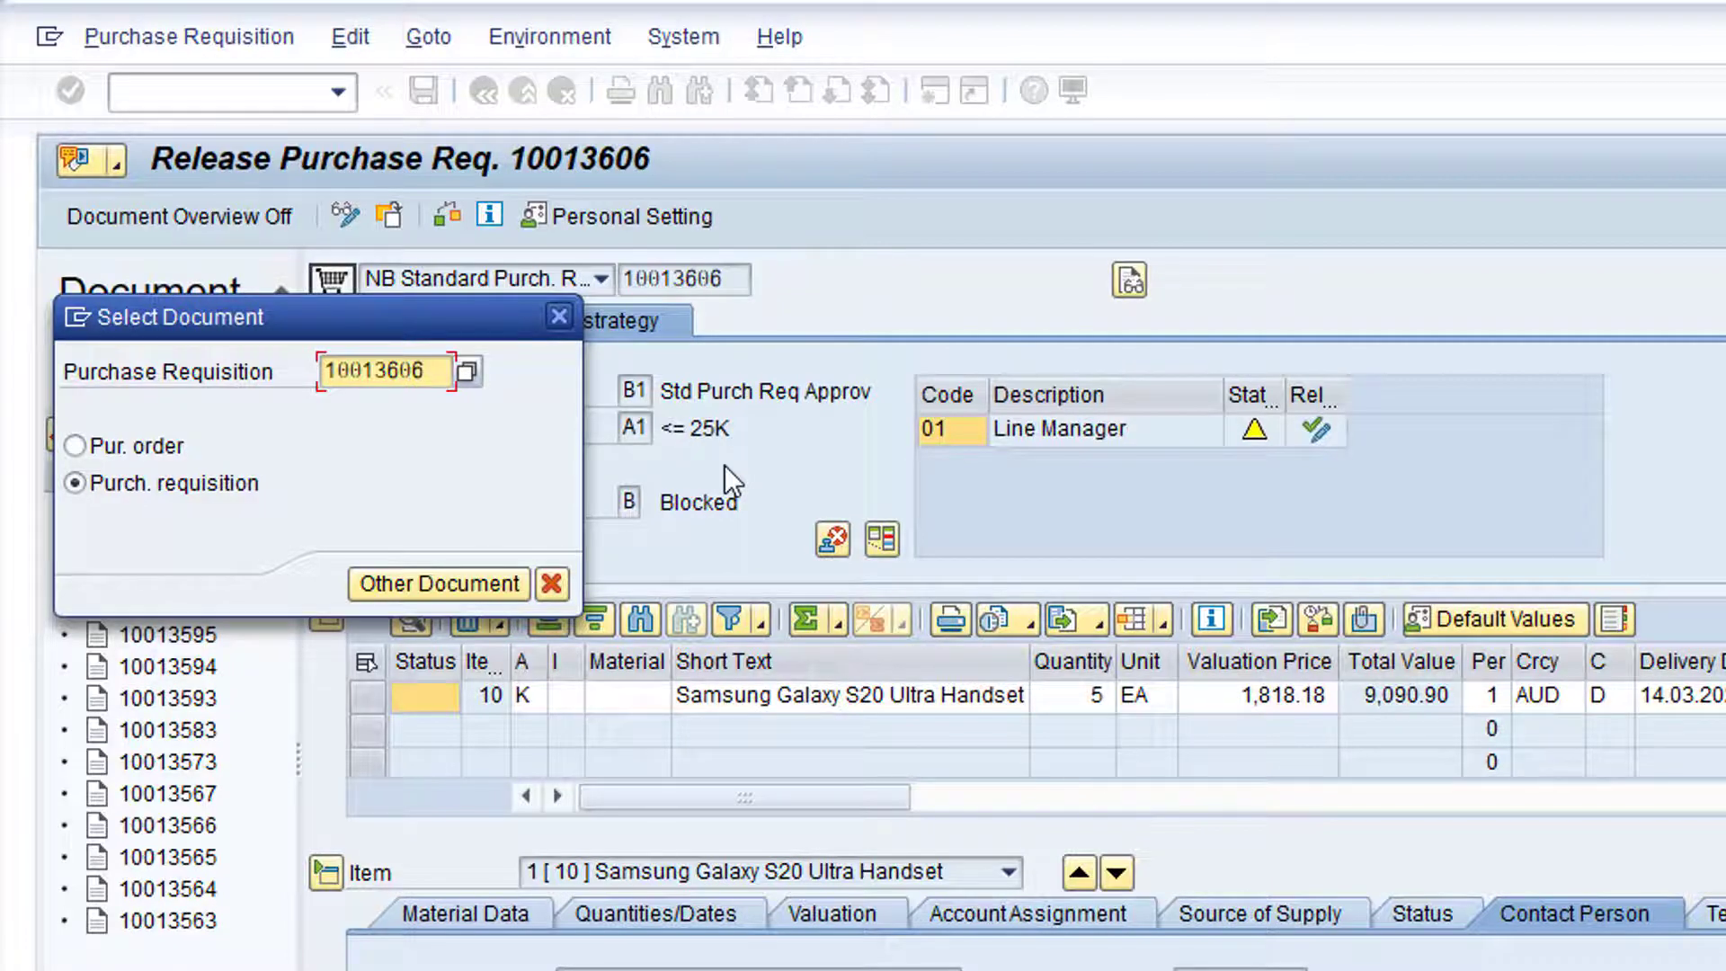
pyautogui.doubleClick(395, 369)
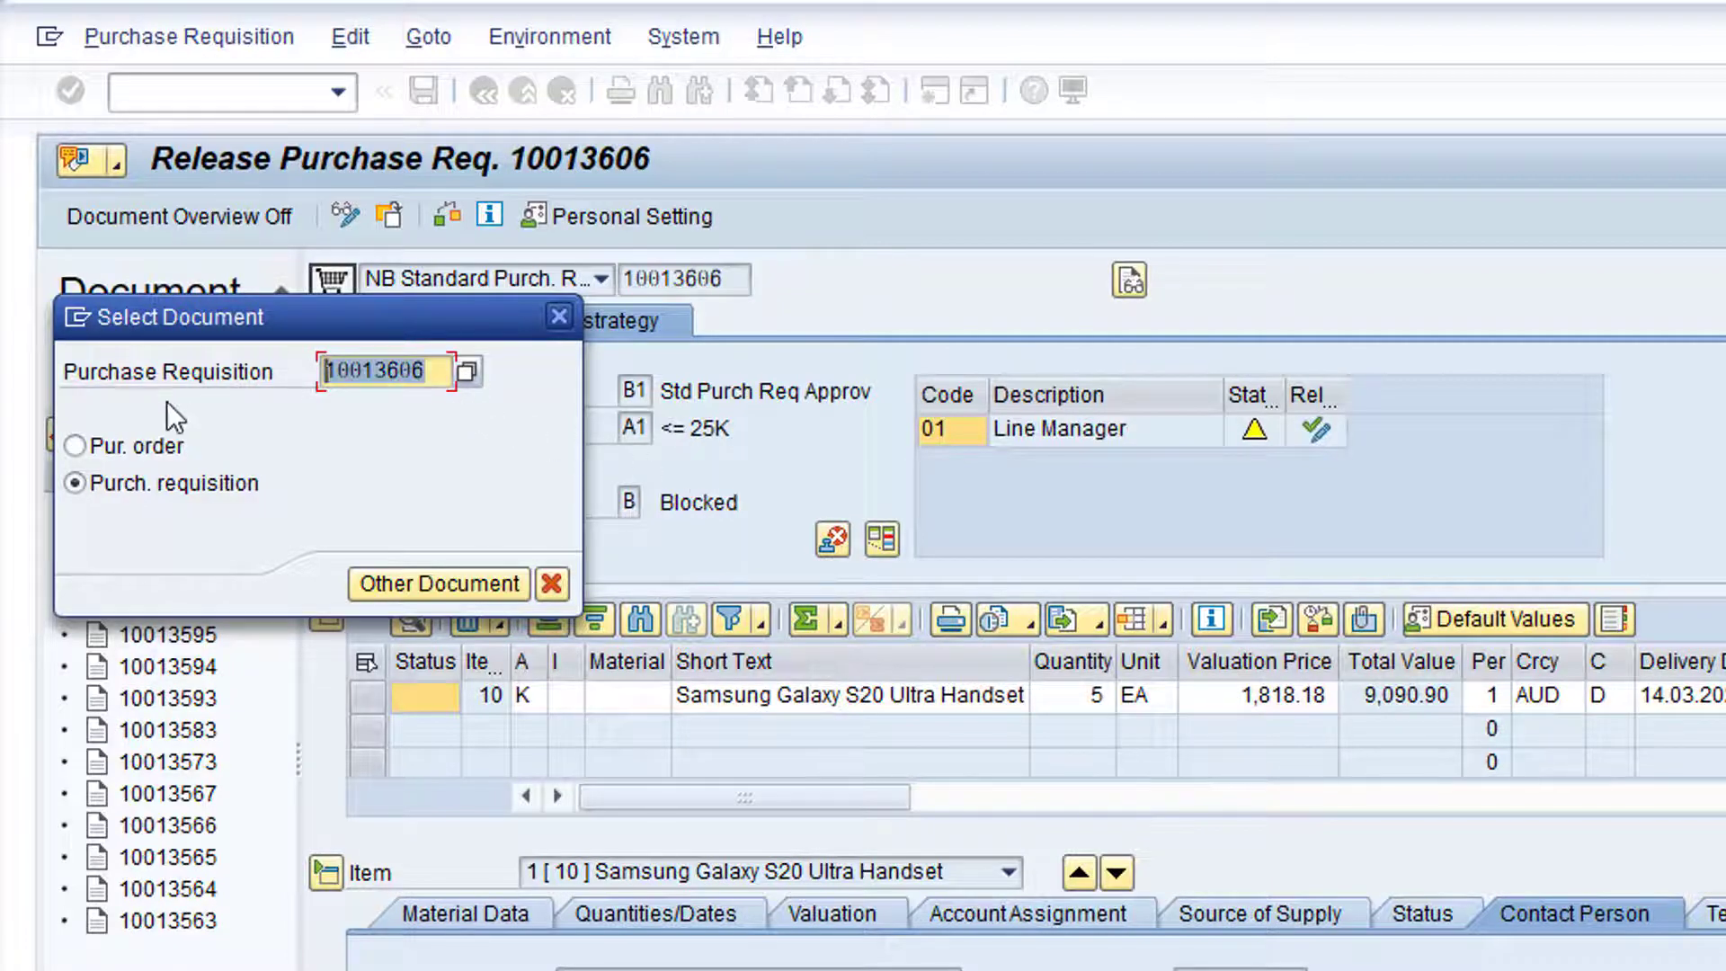
pyautogui.hotkey('ctrl', 'x')
pyautogui.hotkey('ctrl', 'v')
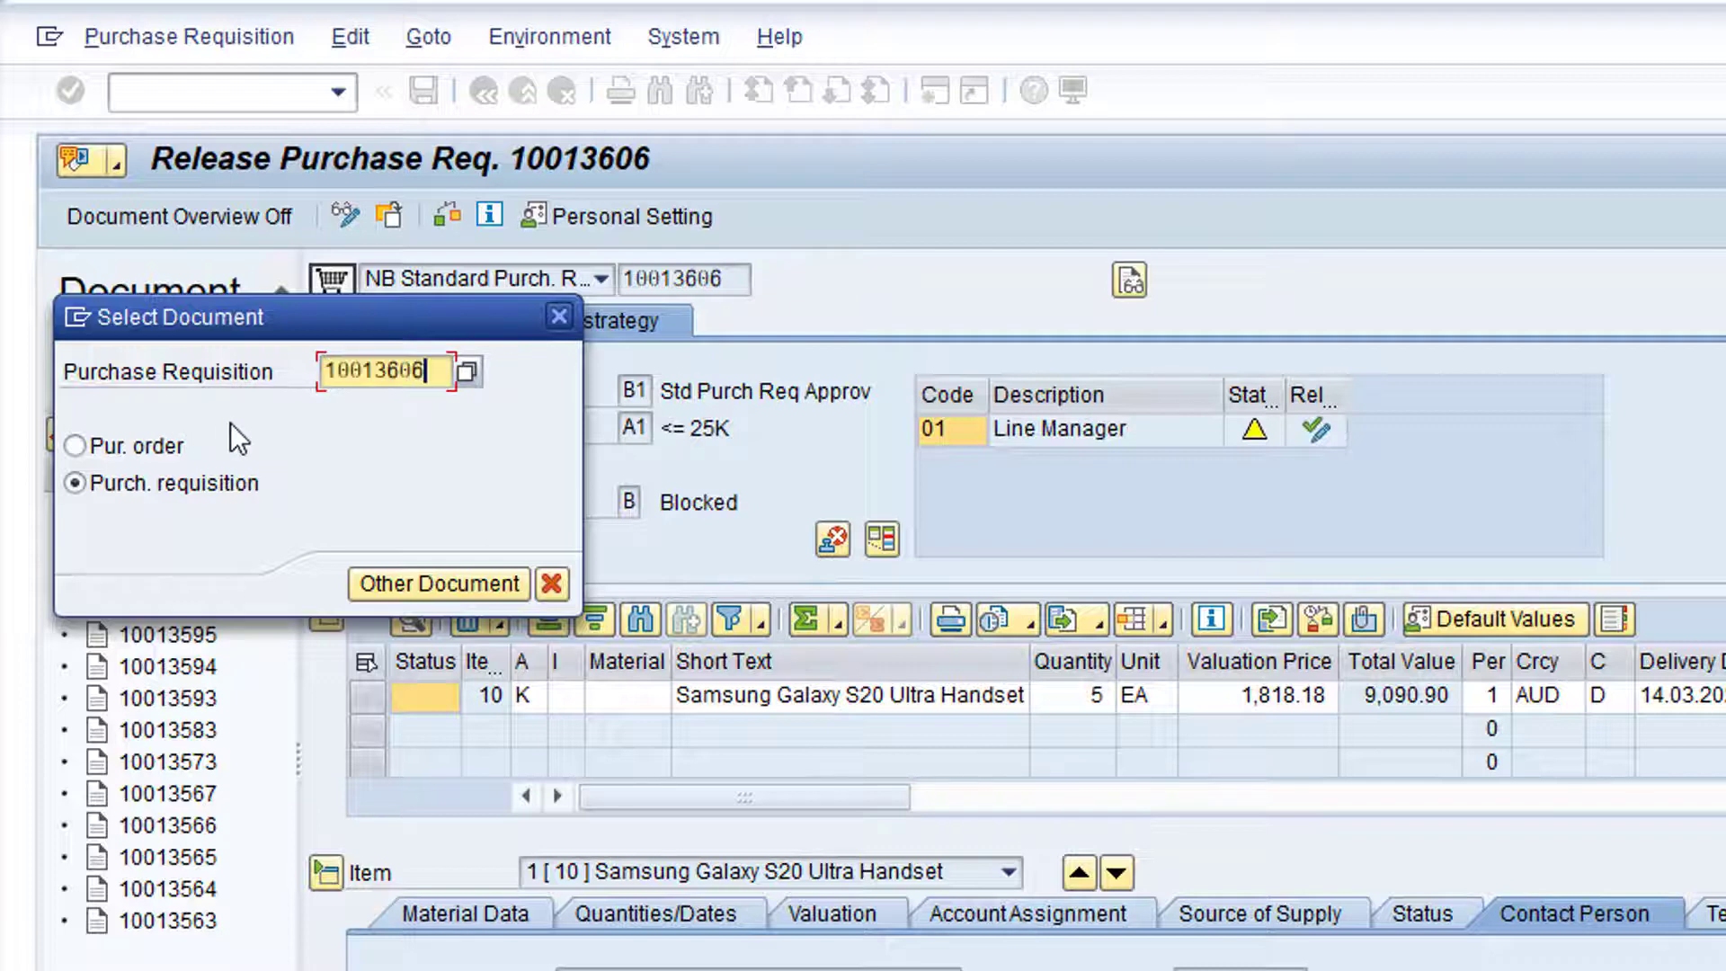
pyautogui.click(462, 583)
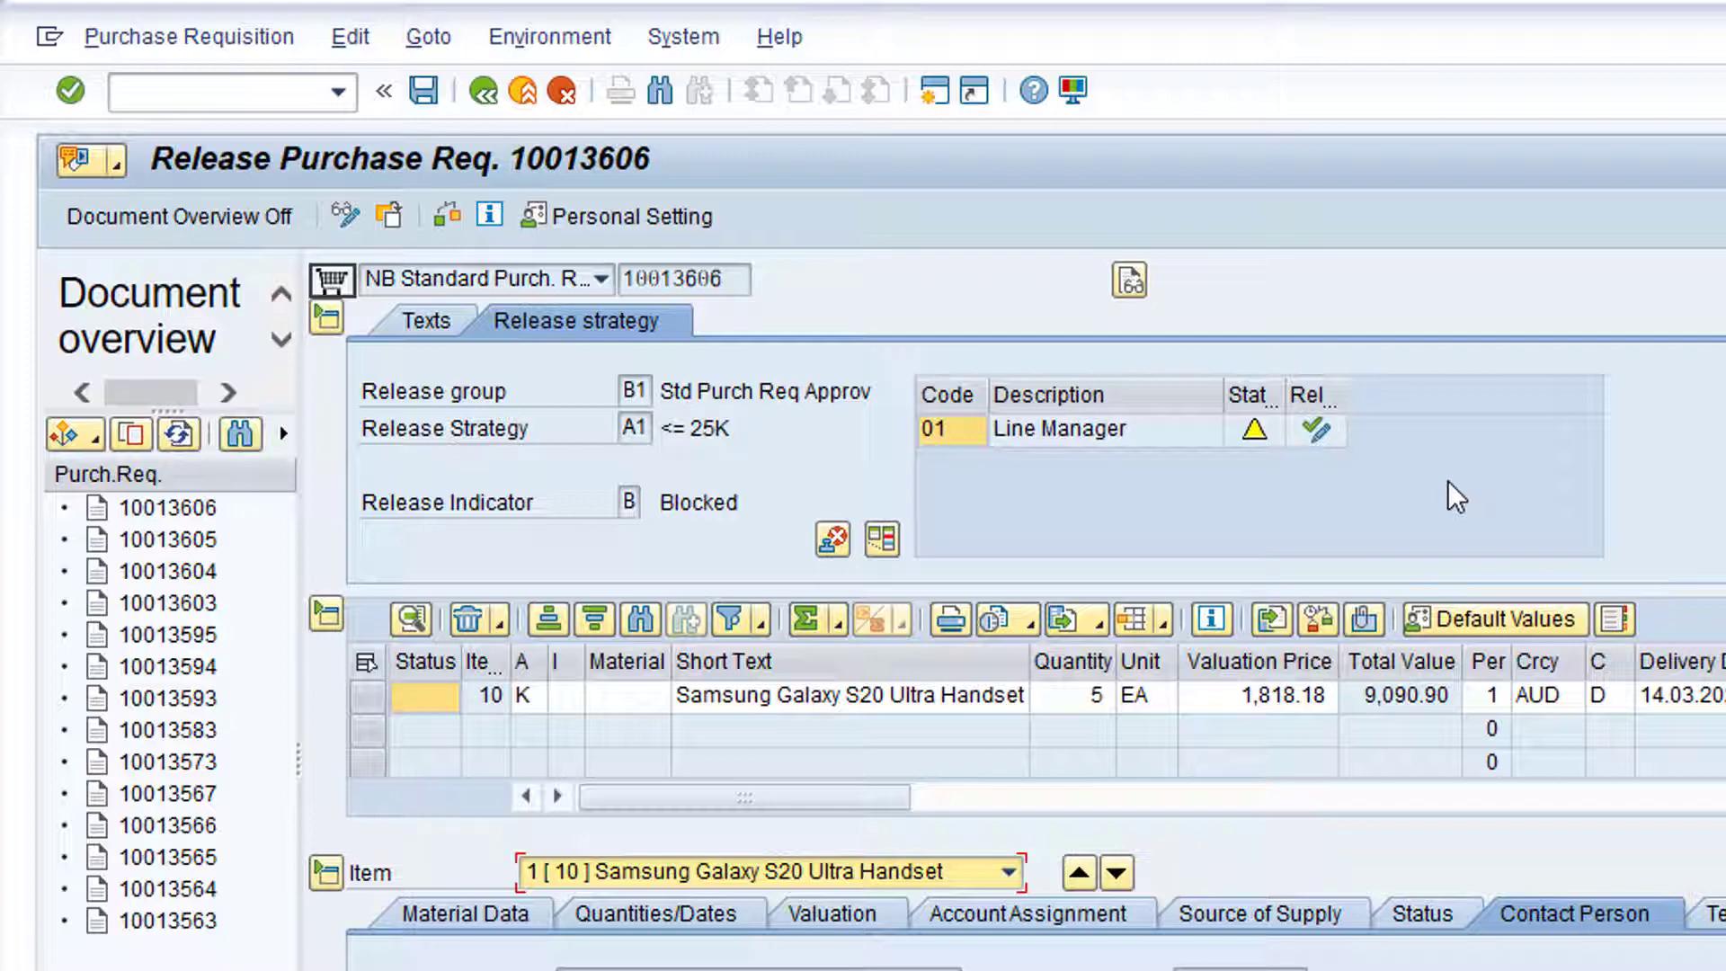
# Switch the requisition to display mode to check its release strategy, and return to release mode
pyautogui.click(341, 216)
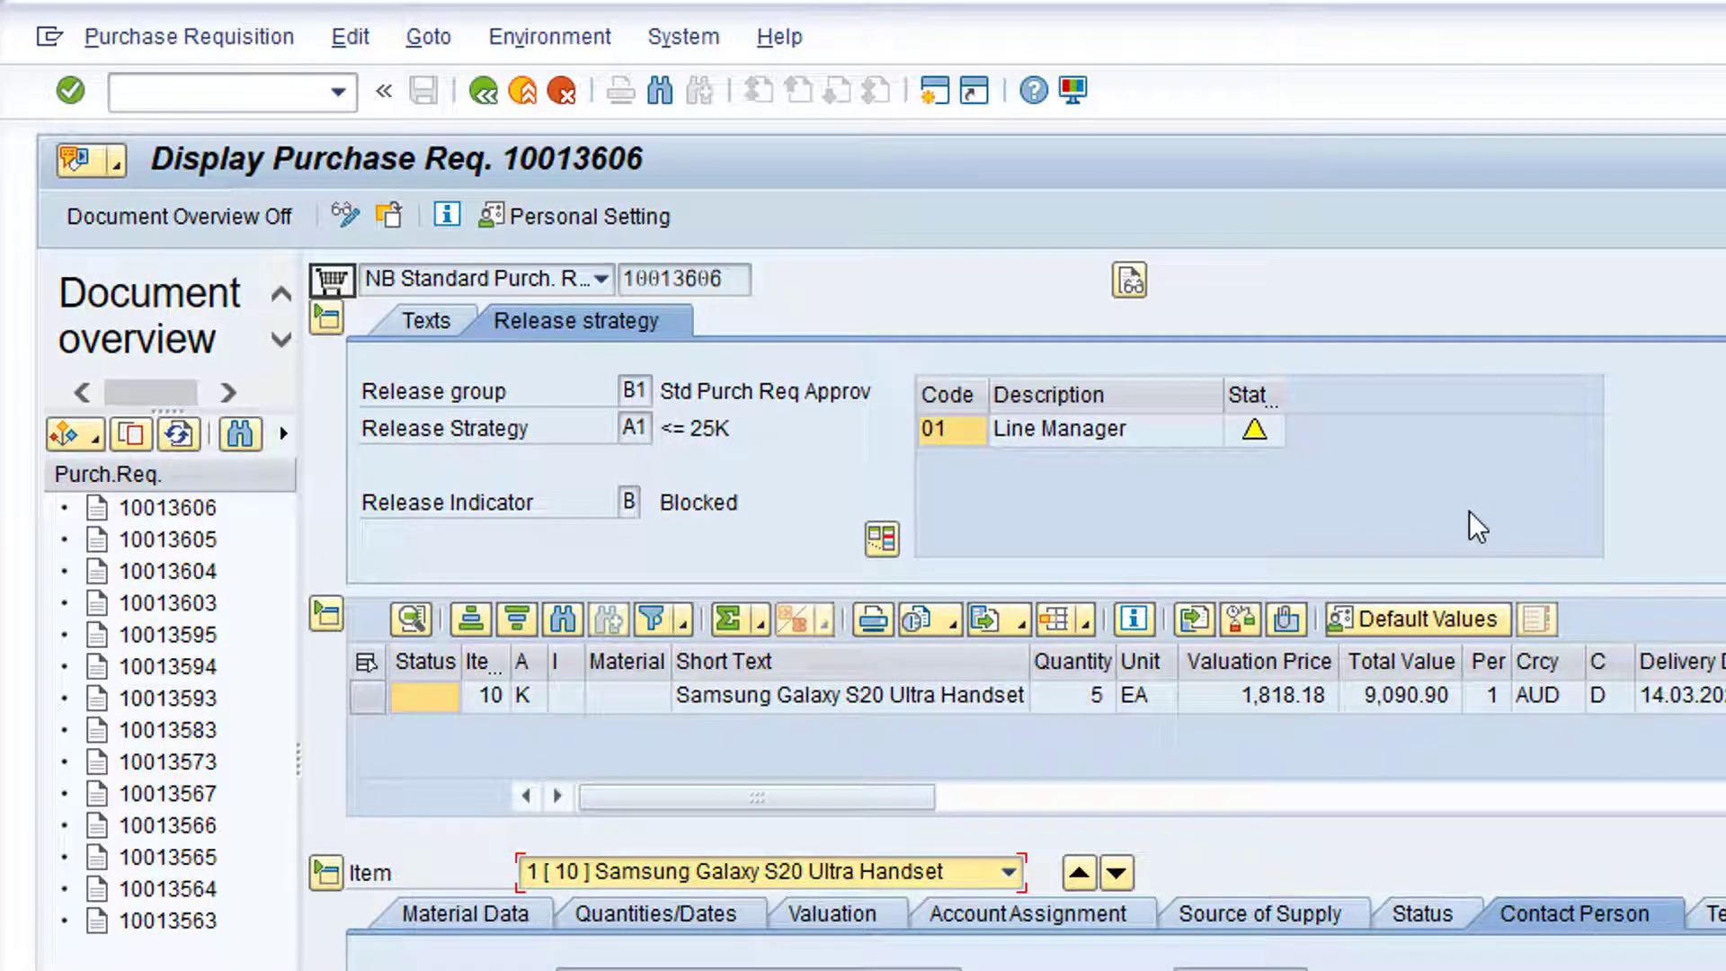
pyautogui.moveTo(1257, 434)
pyautogui.click(343, 216)
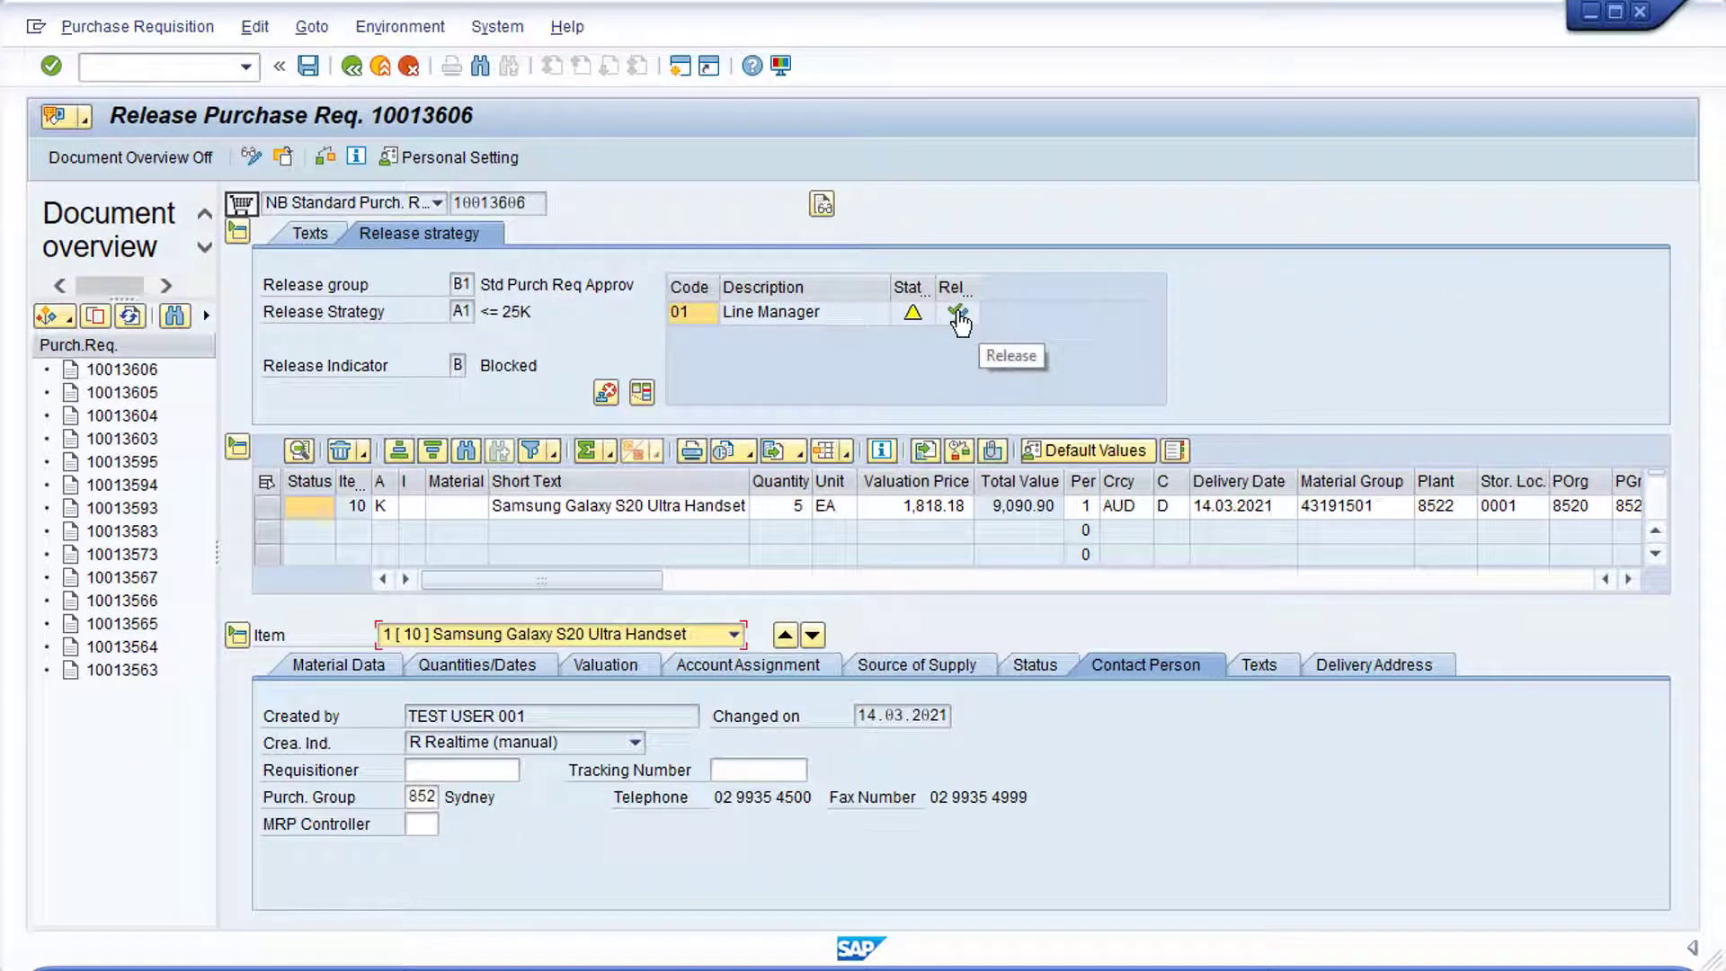
# Release the requisition with Line Manager release code 01, save it and exit the individual release transaction
pyautogui.click(957, 314)
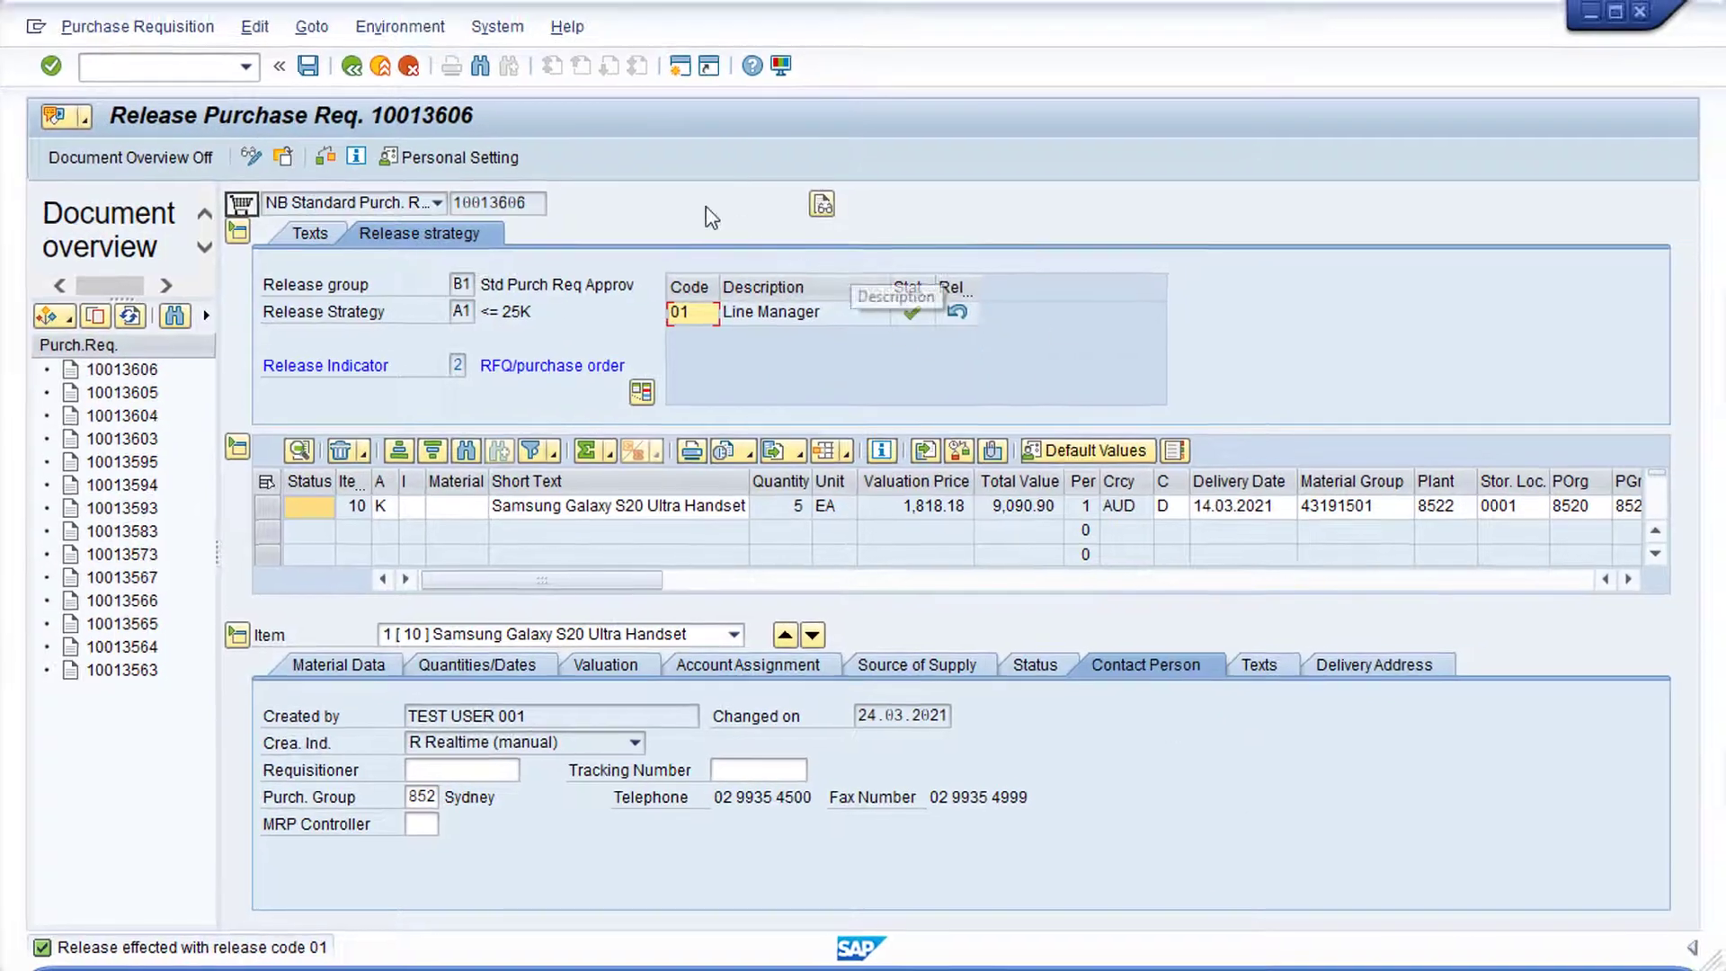
pyautogui.click(351, 68)
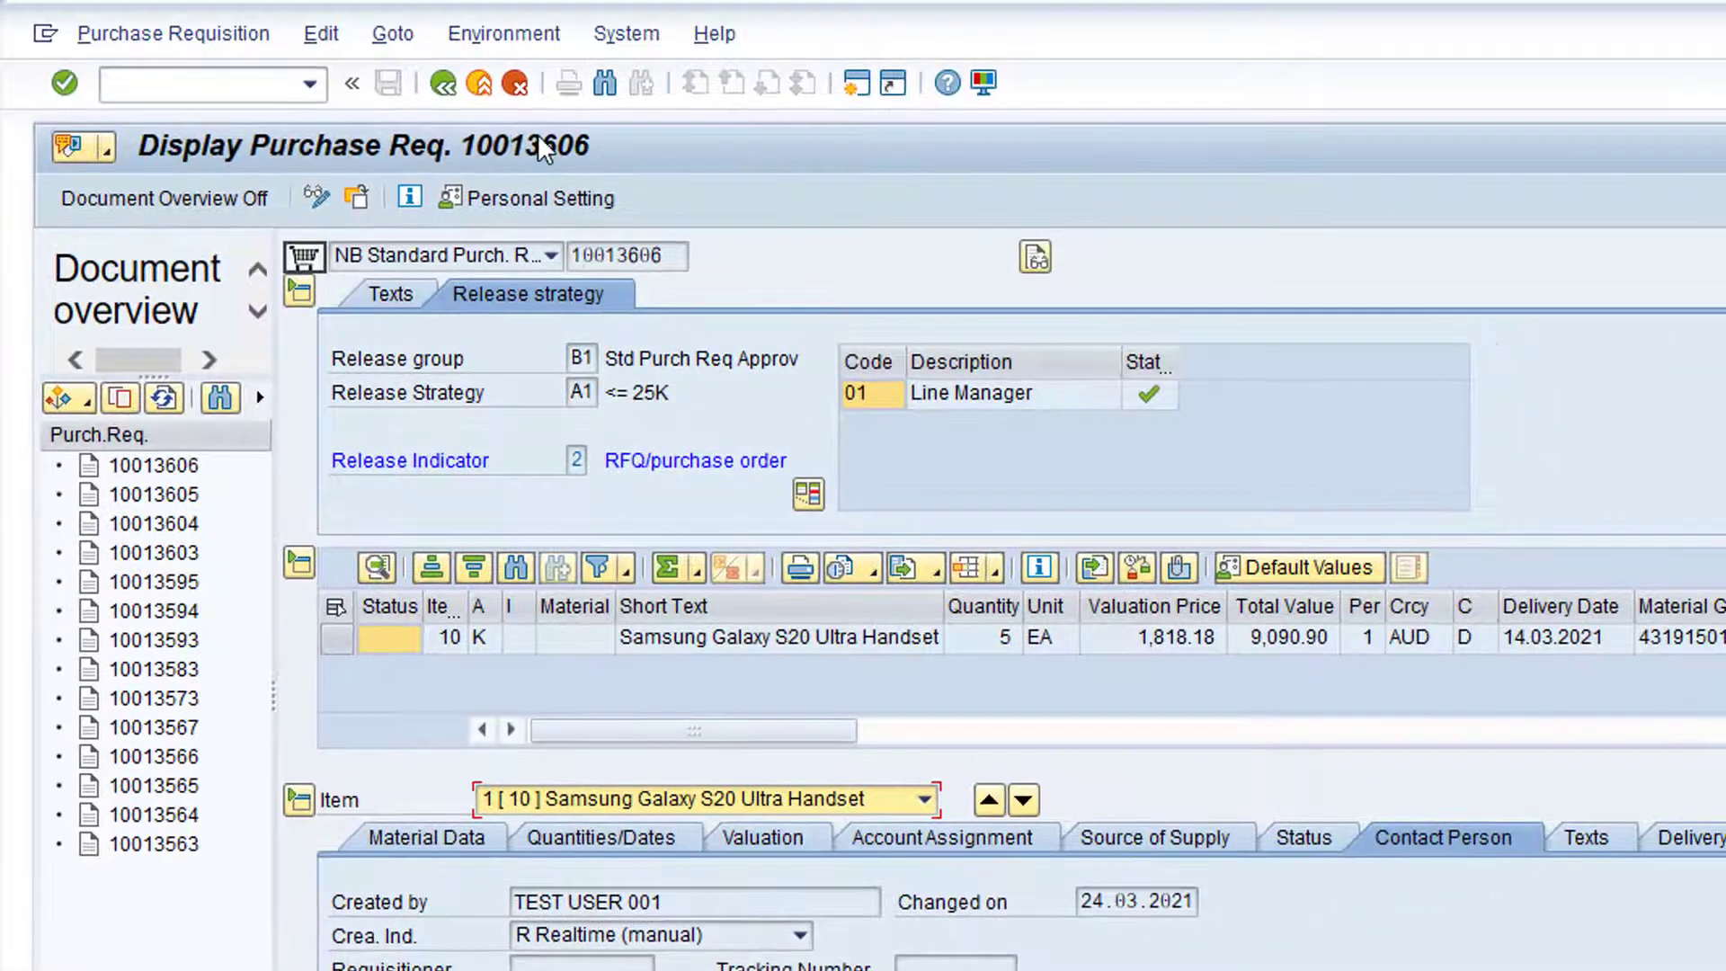
pyautogui.click(446, 88)
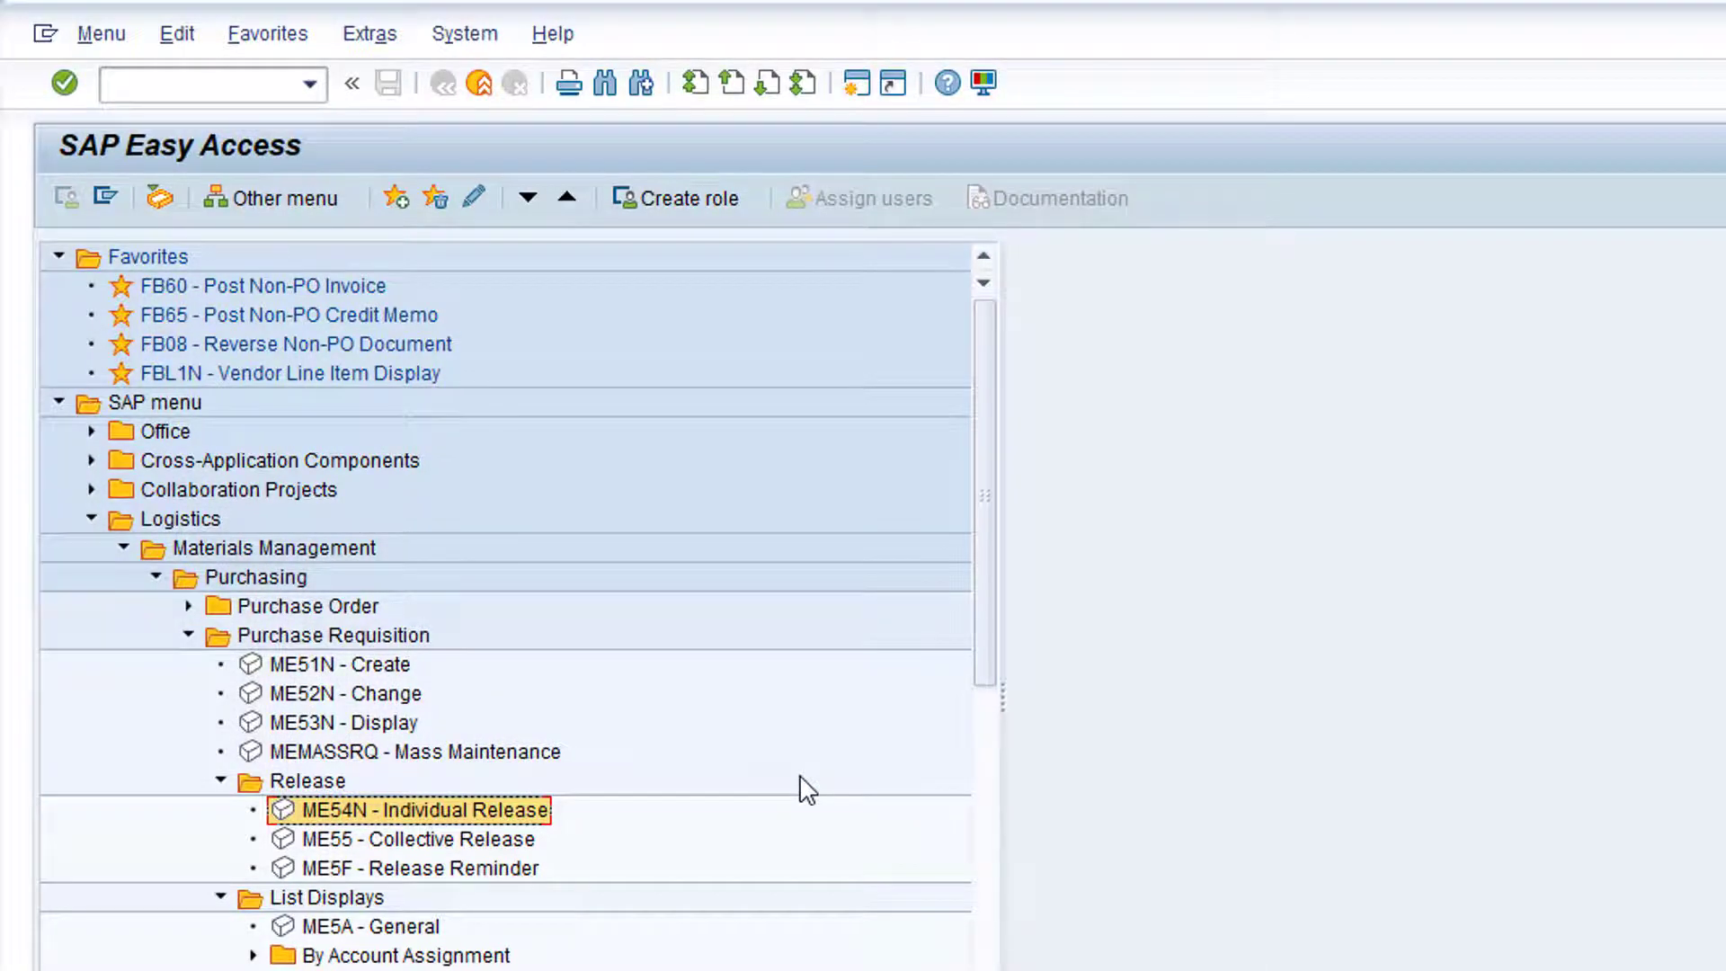
# Reopen the released requisition in the ME53N display transaction
pyautogui.click(381, 723)
pyautogui.doubleClick(382, 722)
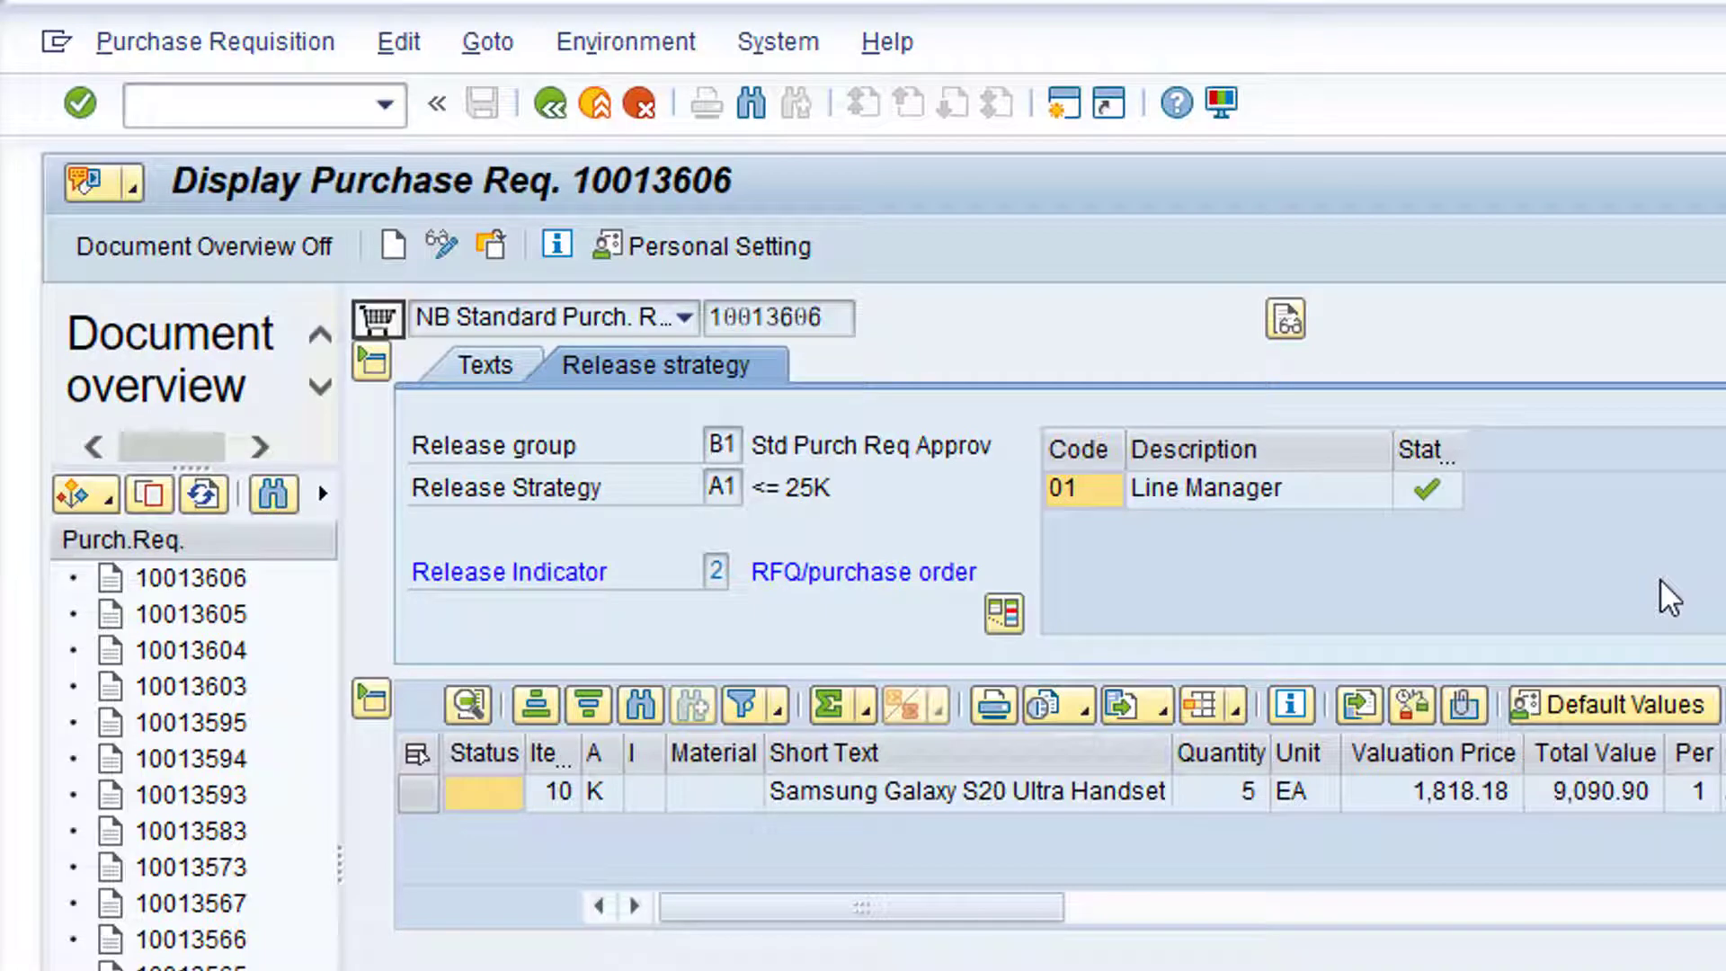
# Load purchase requisition 10013606 through the other-document selection of the display transaction
pyautogui.click(488, 243)
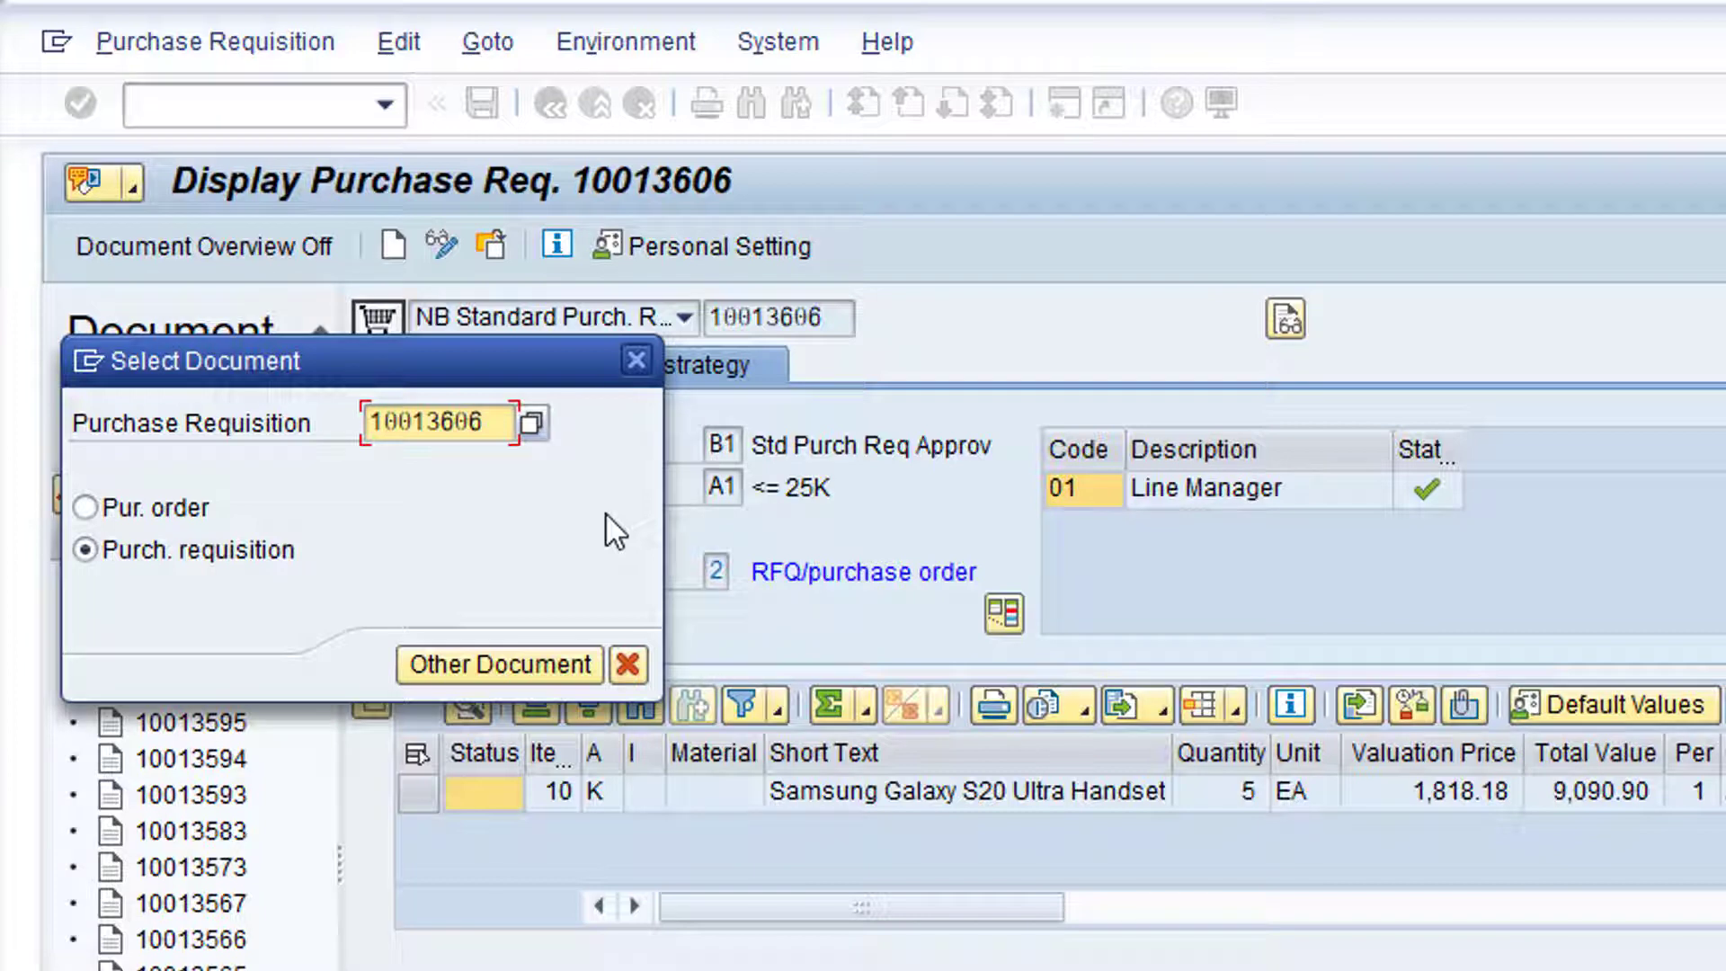
pyautogui.moveTo(495, 423); pyautogui.dragTo(126, 419)
pyautogui.hotkey('ctrl', 'x')
pyautogui.hotkey('ctrl', 'v')
pyautogui.click(498, 665)
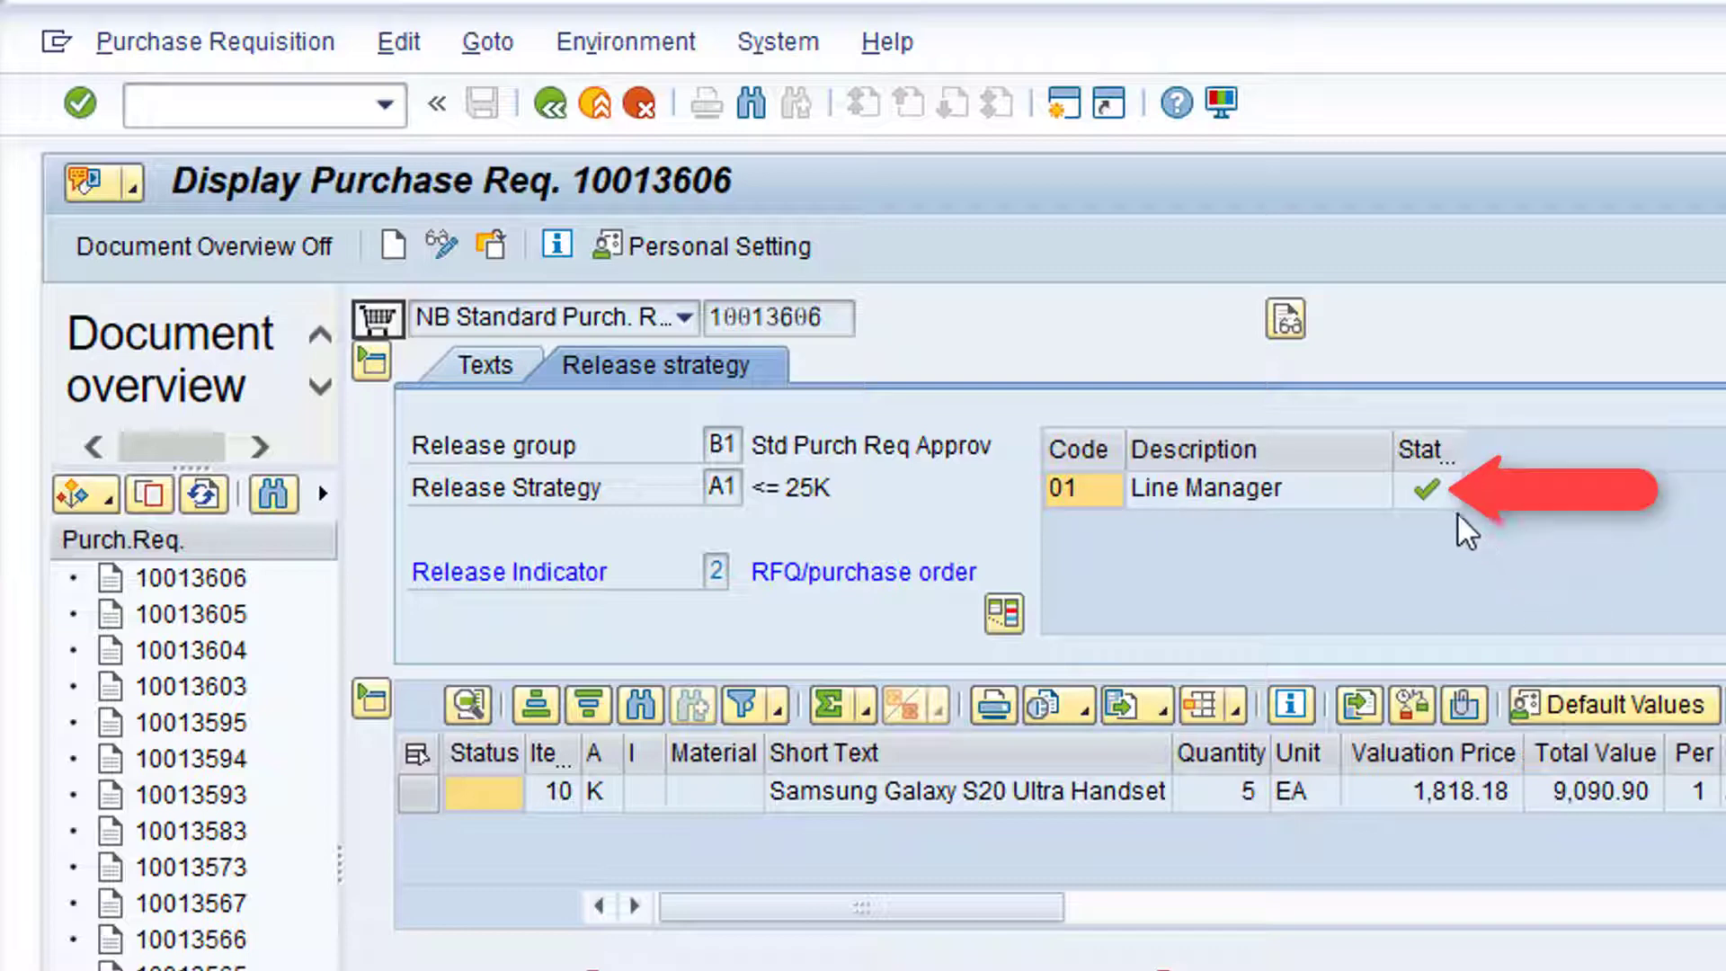
# Check the Line Manager release status, then the item's Status details and the available processing state options
pyautogui.moveTo(1425, 486)
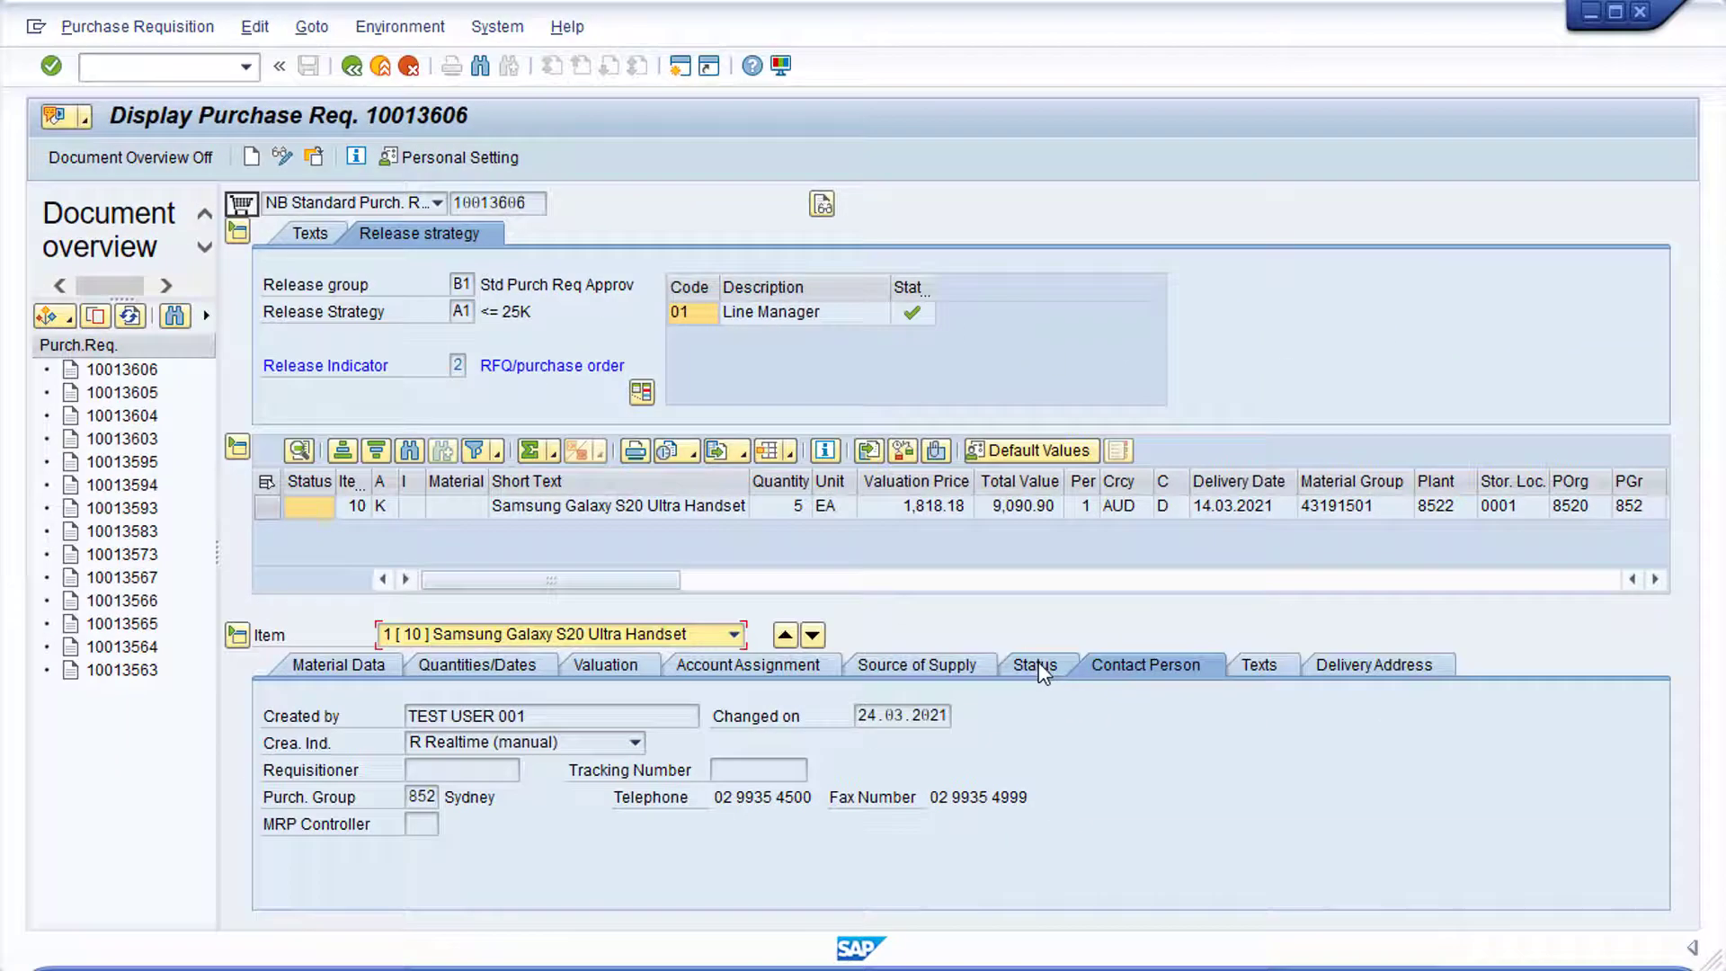
pyautogui.click(1031, 665)
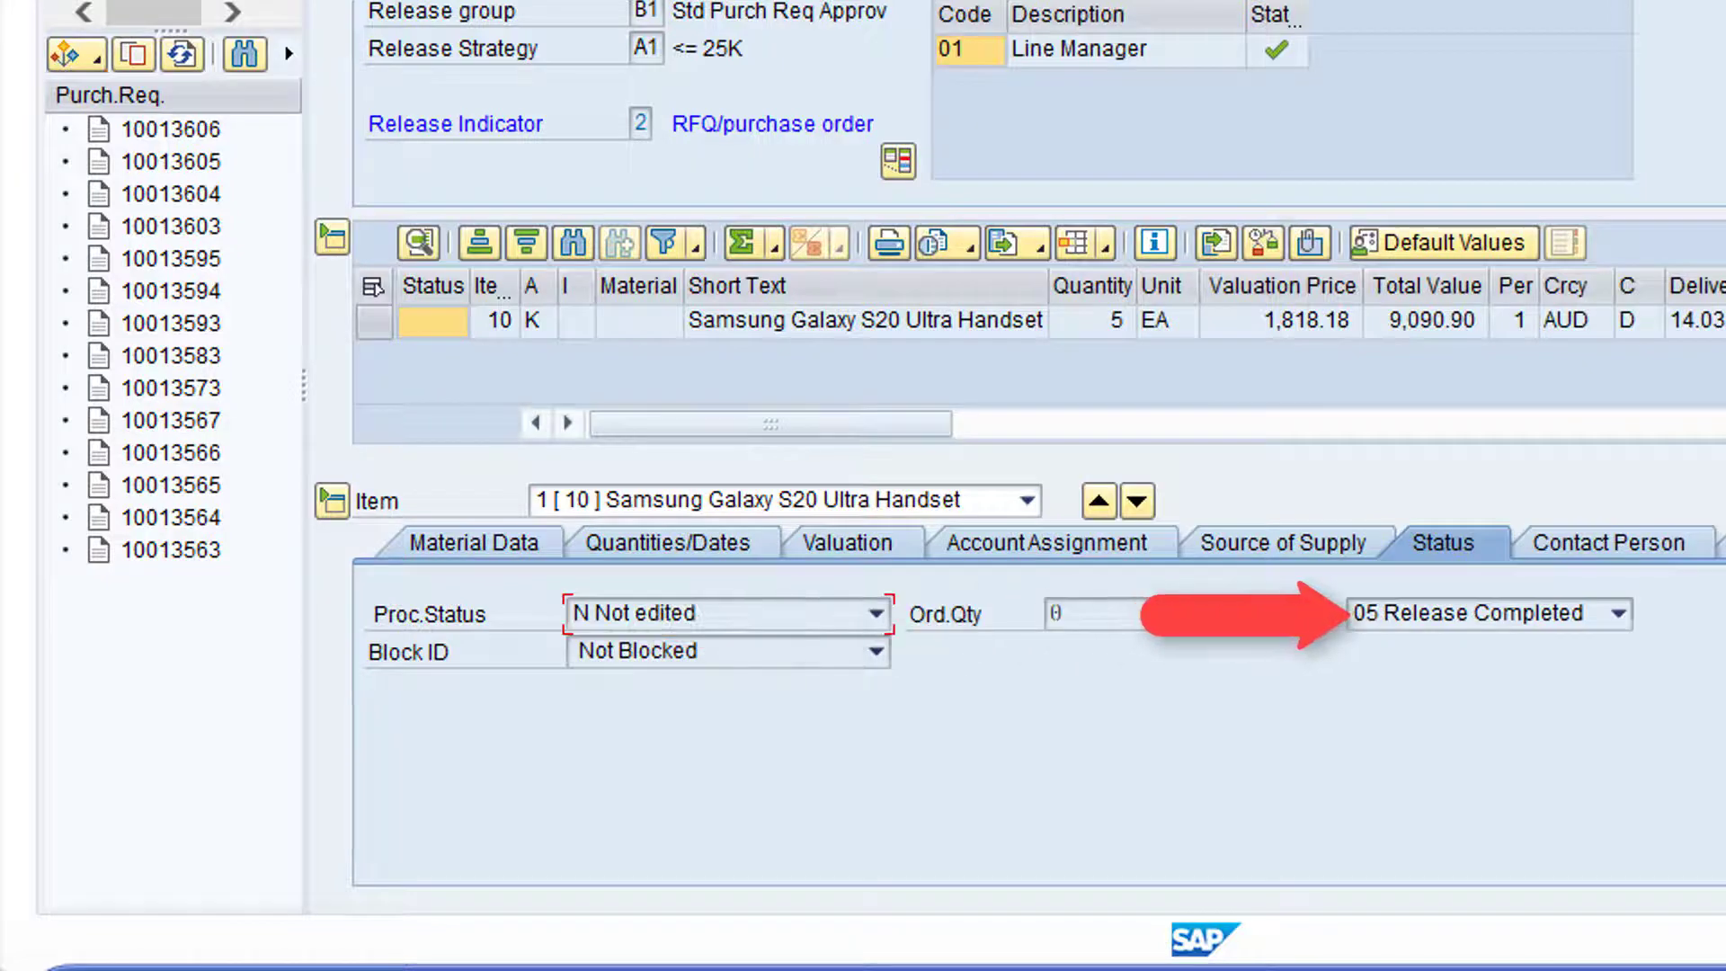
pyautogui.click(1620, 612)
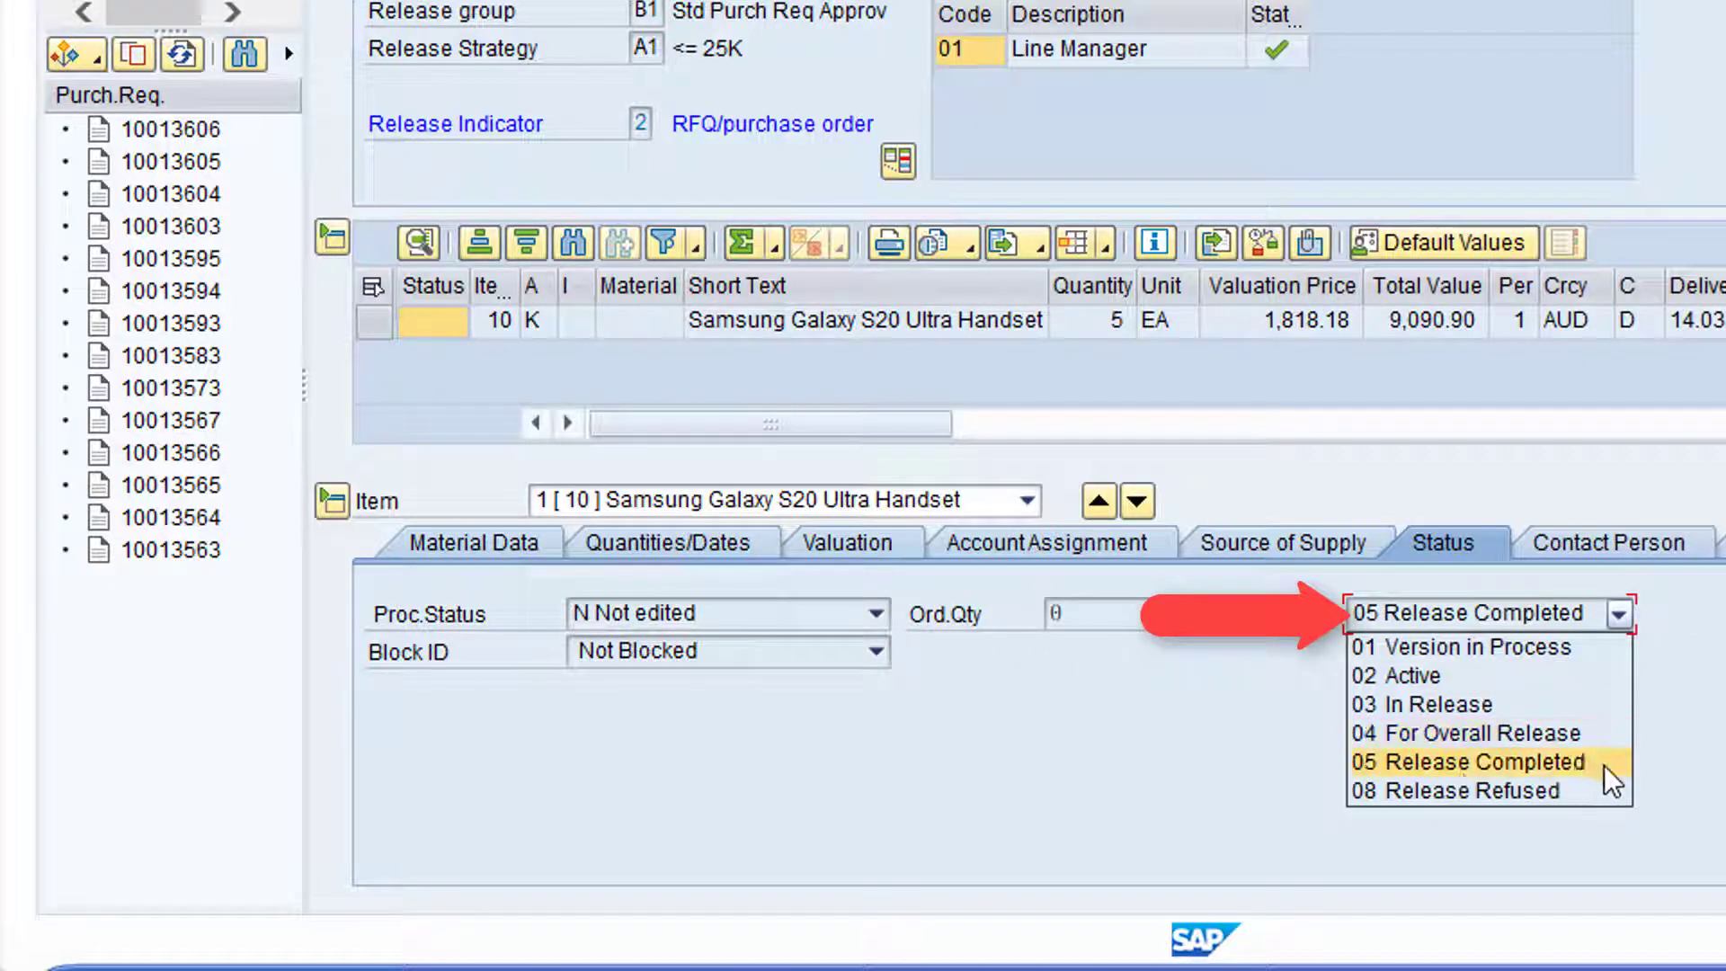
pyautogui.click(1712, 777)
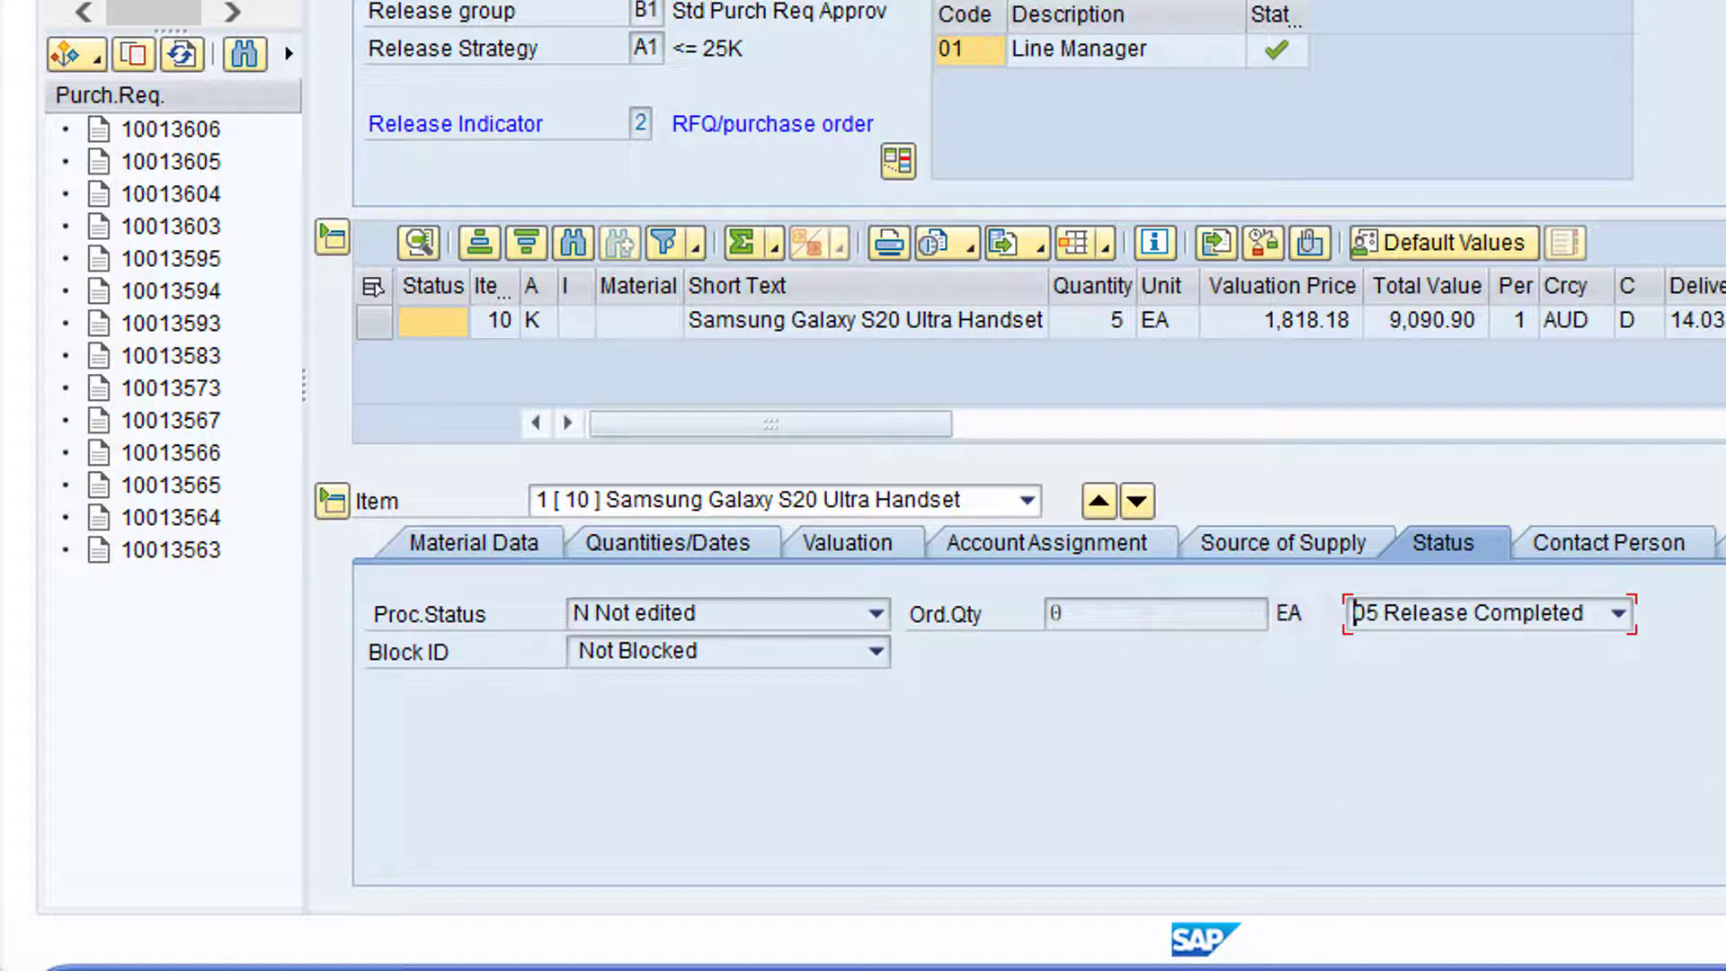
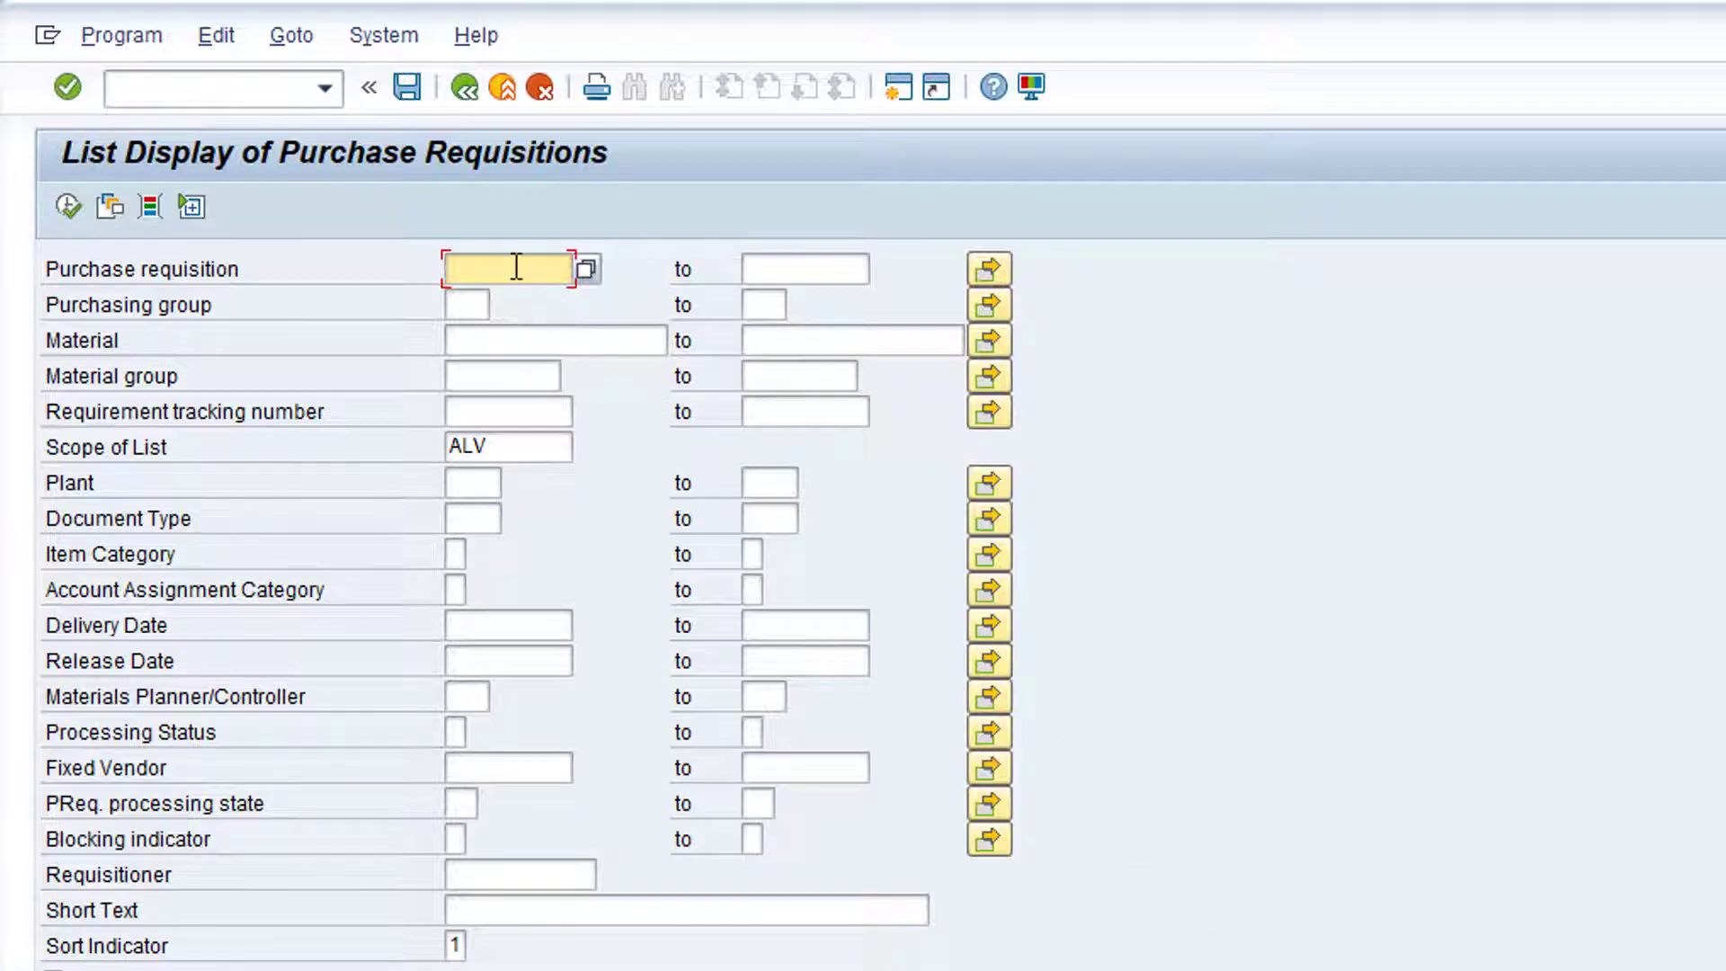
# Run the purchase requisition list report for requisition 10013606 and bring its release indicator and processing state columns into view
pyautogui.write('10013606')
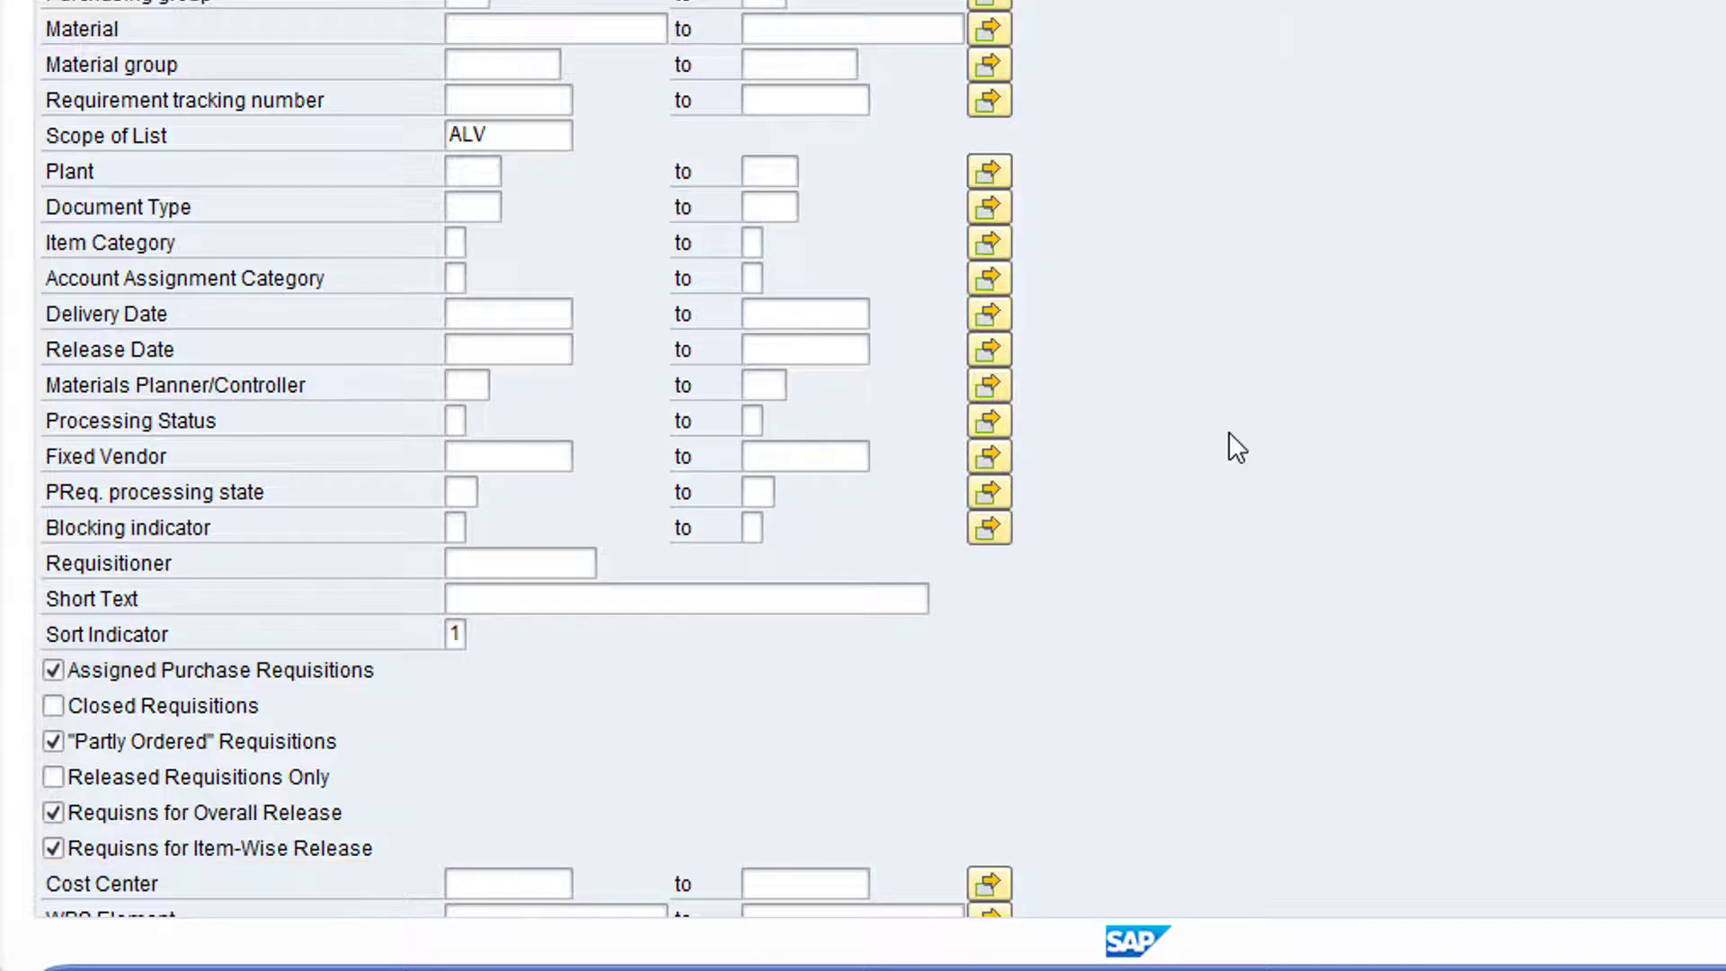
pyautogui.scroll(-2, 1228, 431)
pyautogui.scroll(-2, 1228, 436)
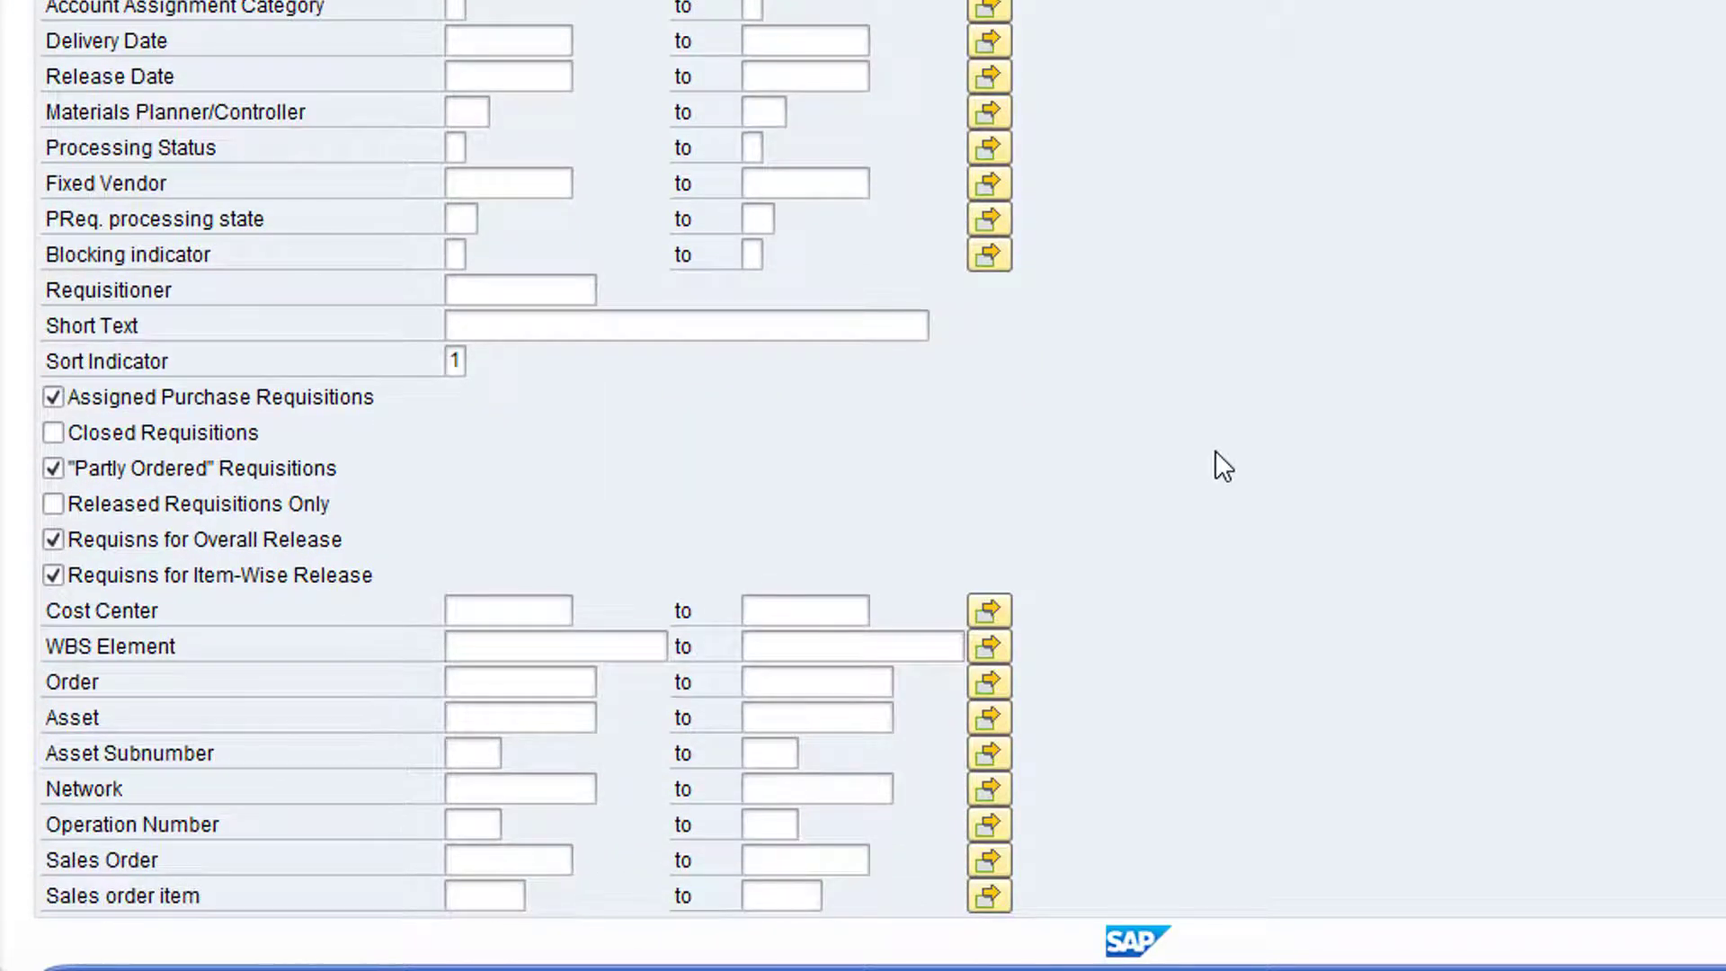
pyautogui.scroll(8, 1215, 450)
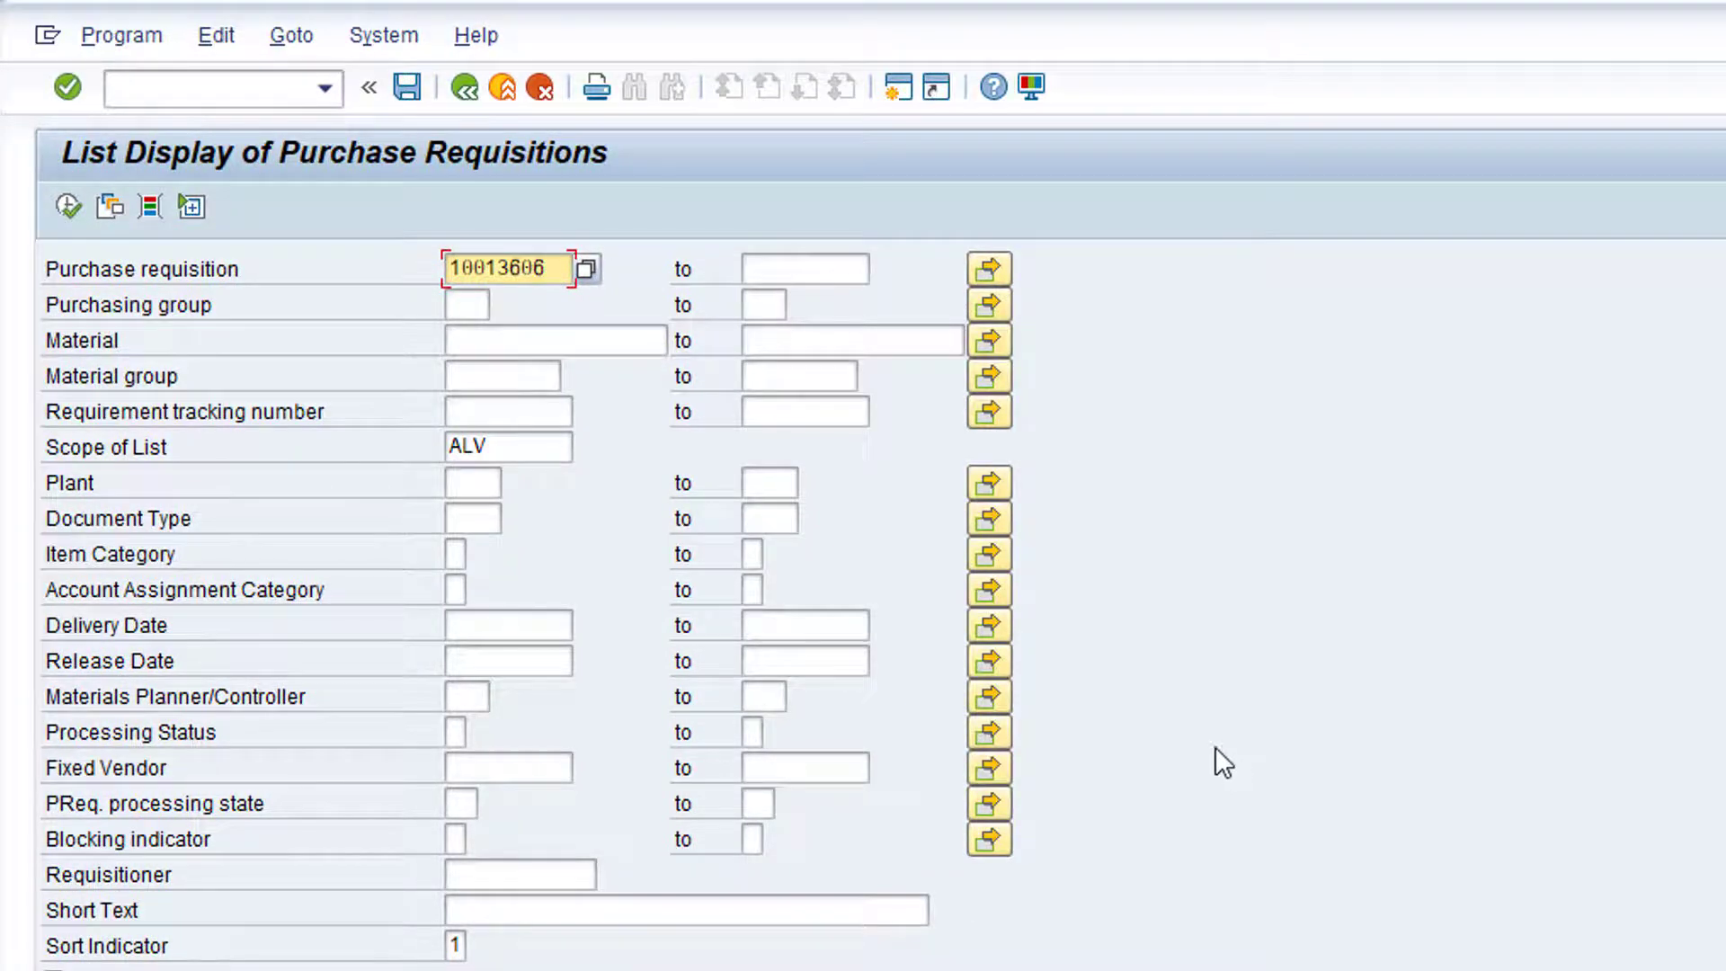
pyautogui.click(68, 205)
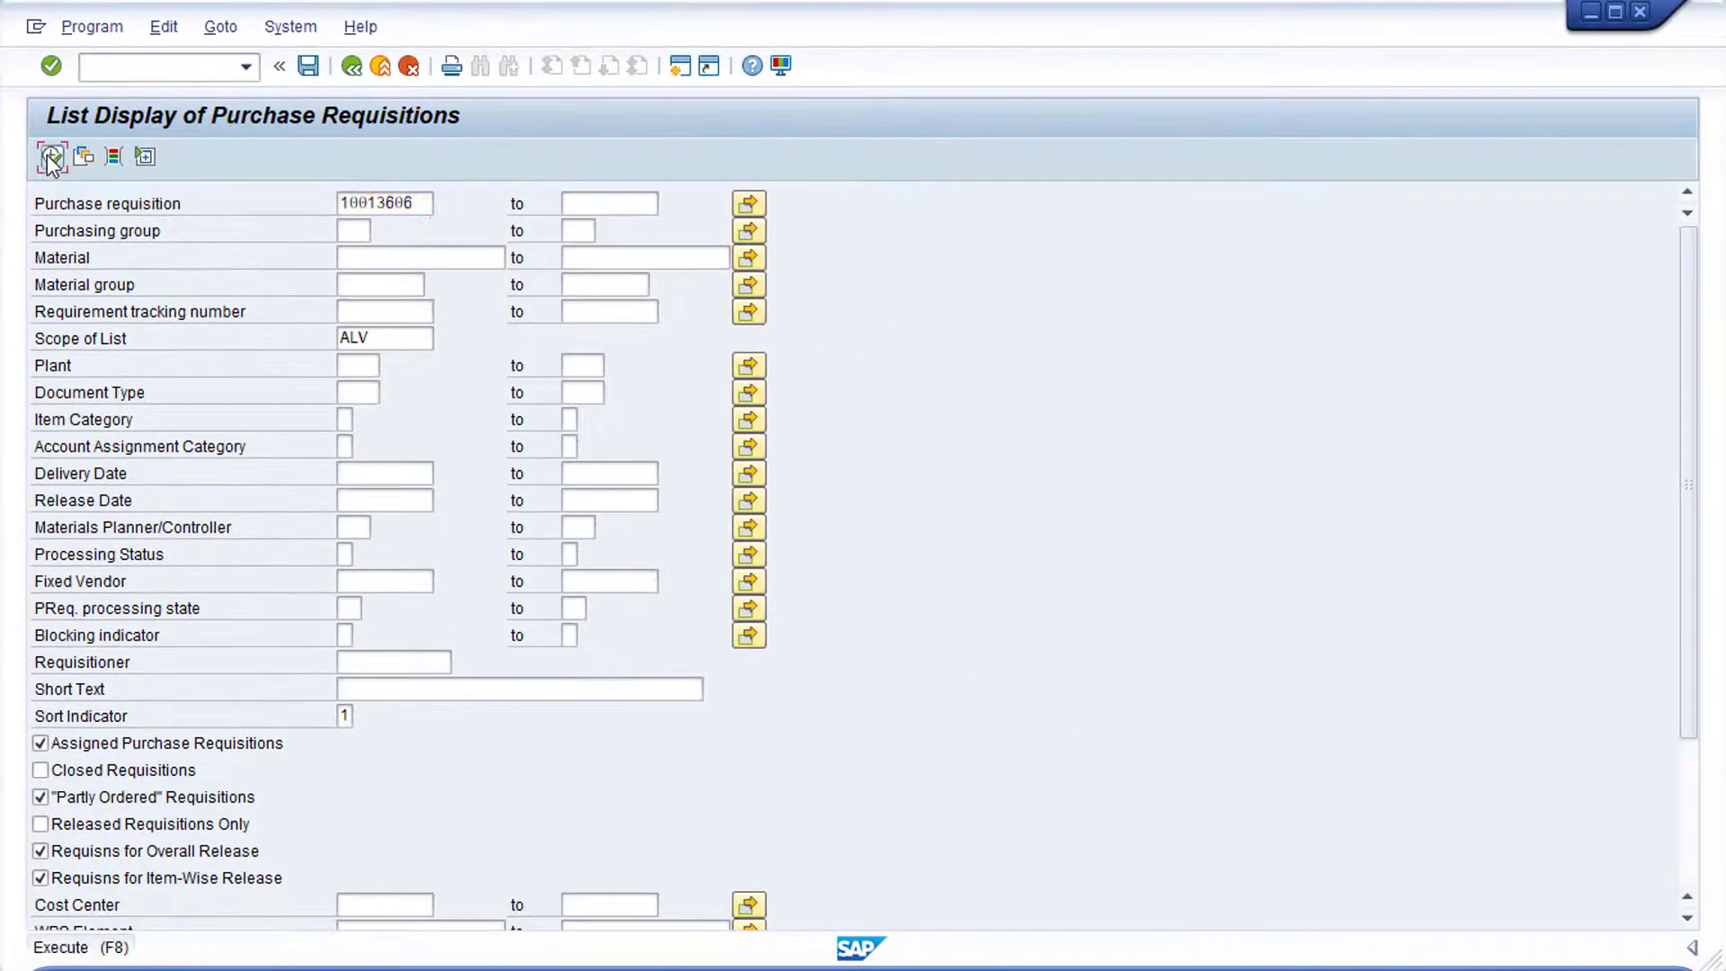
pyautogui.click(51, 157)
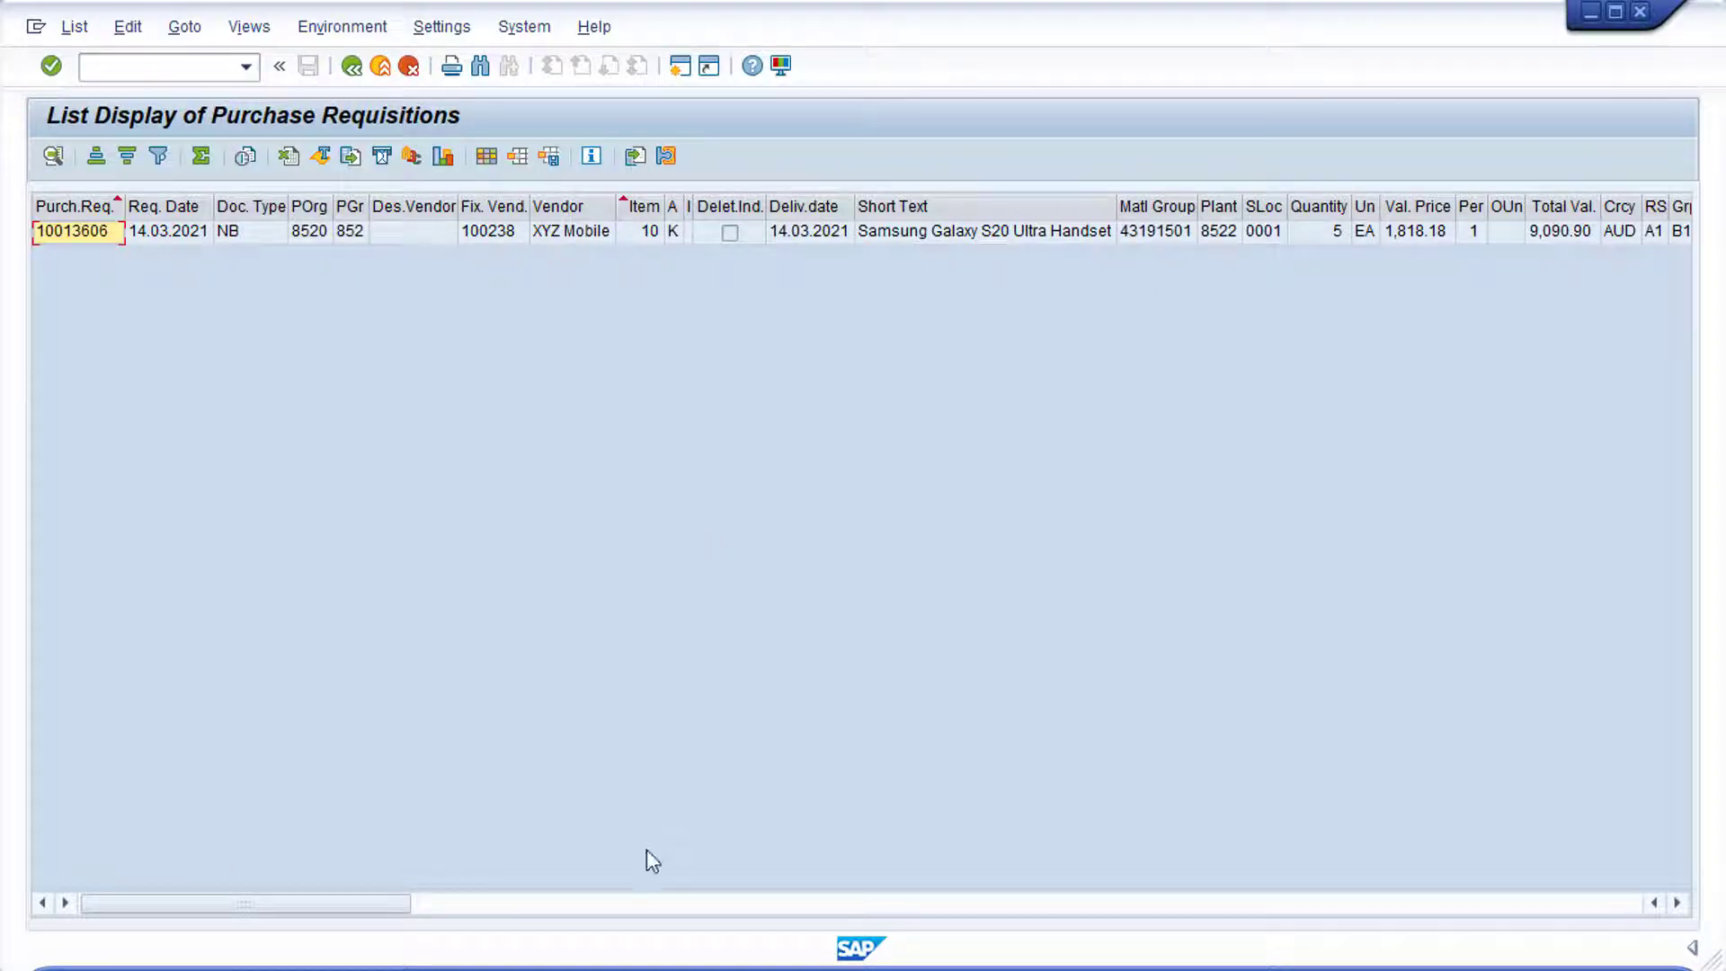
pyautogui.click(648, 903)
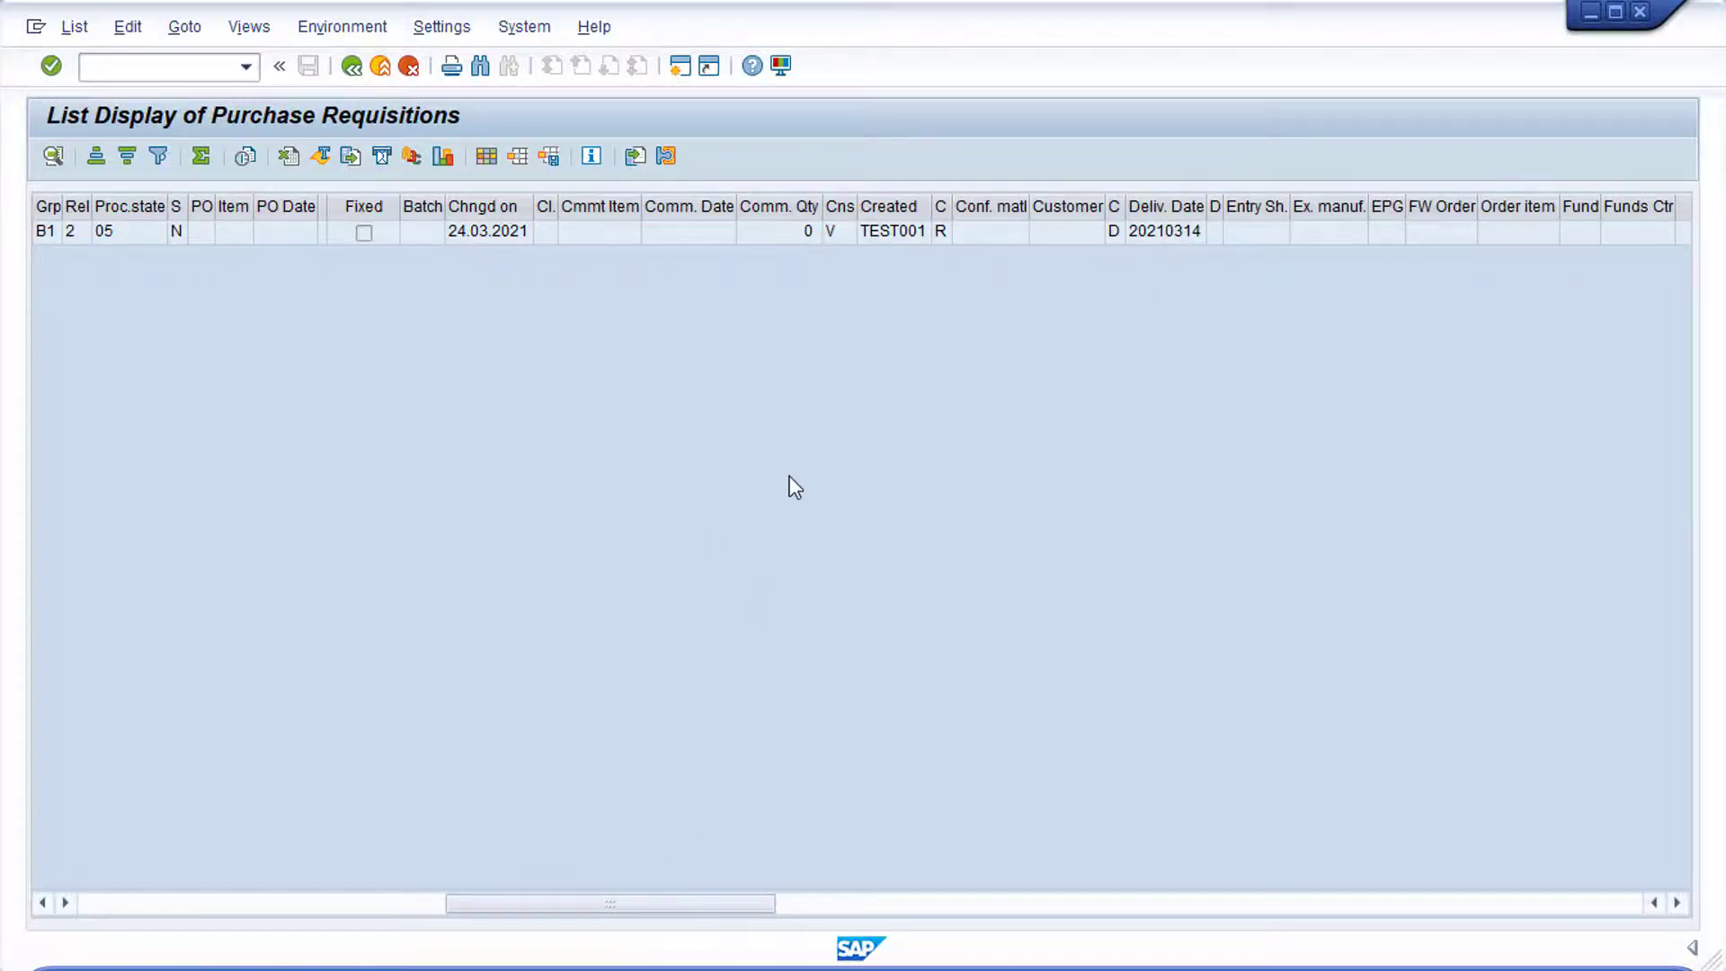